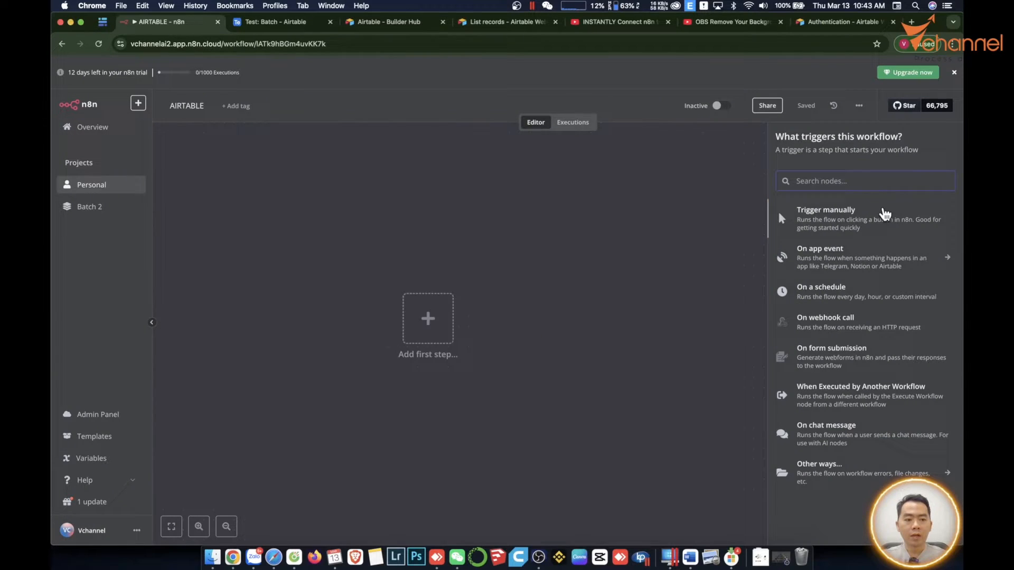
Start the workflow with a manual trigger and add an Edit Fields (Set) node after it
{"action": "left_click", "coordinate": [883, 215]}
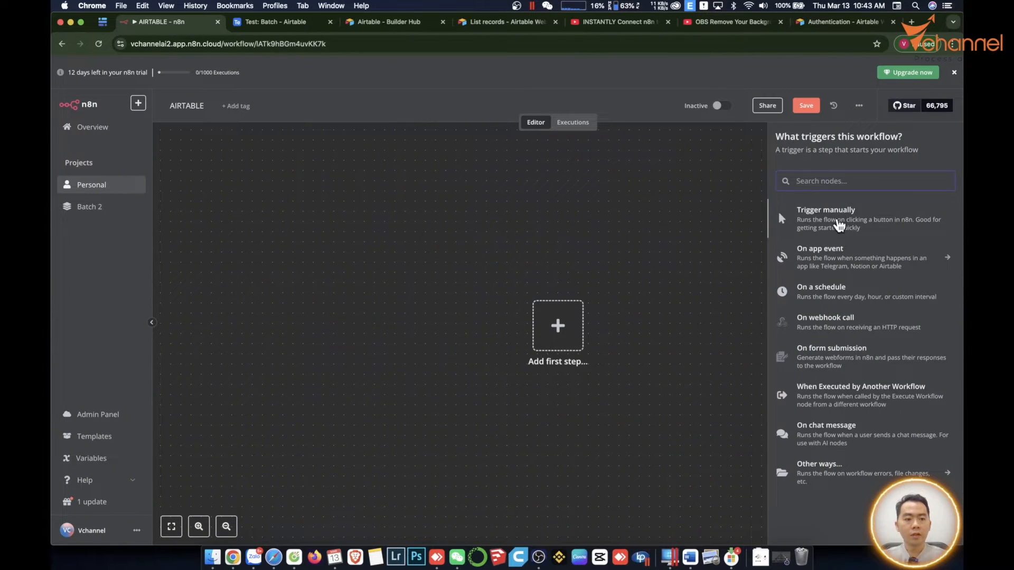
{"action": "left_click", "coordinate": [840, 226]}
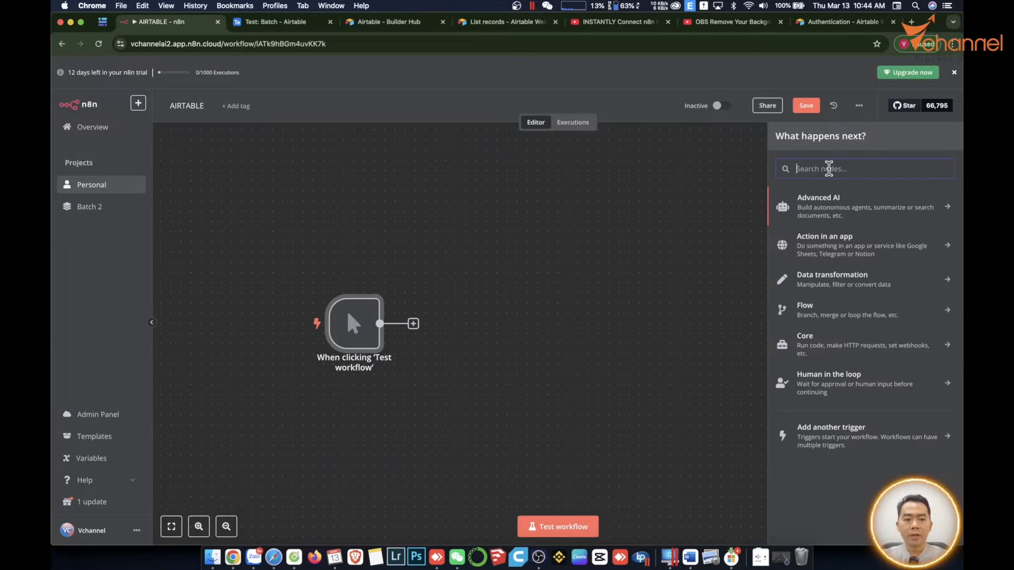
{"action": "type", "text": "EDUIT"}
{"action": "key", "text": "BackSpace"}
{"action": "key", "text": "BackSpace"}
{"action": "key", "text": "BackSpace"}
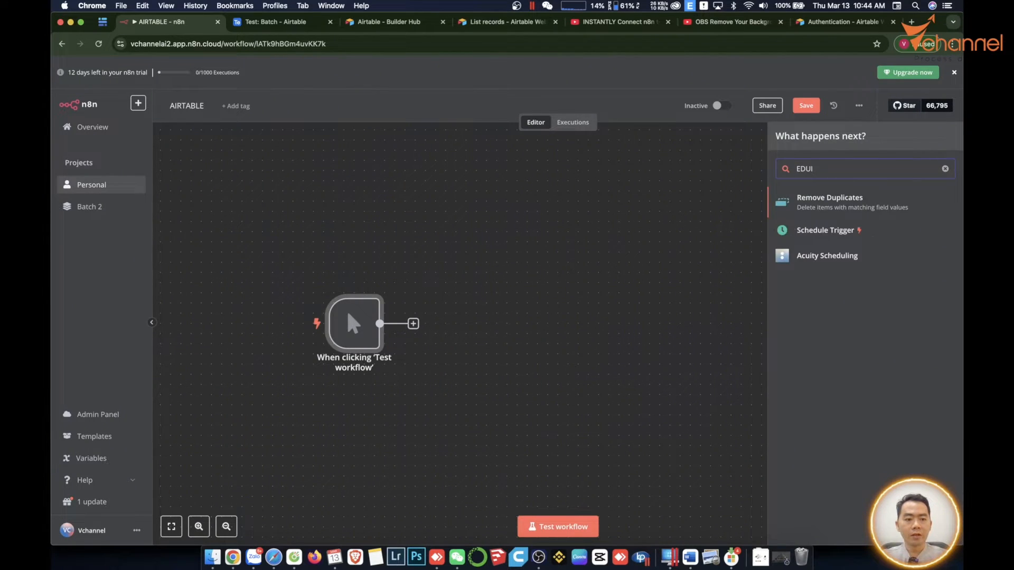
{"action": "type", "text": "IT"}
{"action": "left_click", "coordinate": [840, 238]}
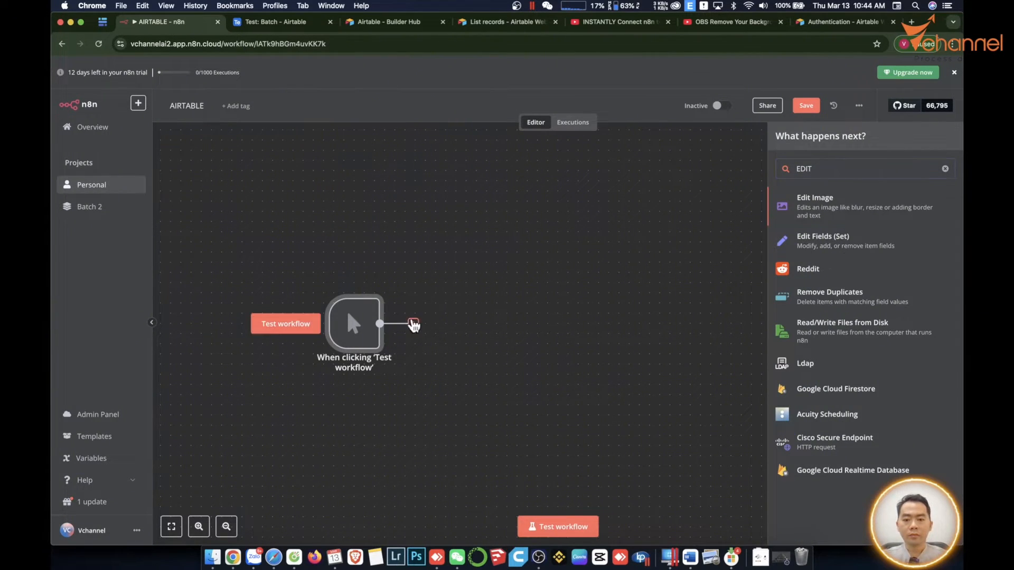
Switch the Edit Fields node to JSON mode and replace the sample code with the copied Vchannel "Branch 7" product and price JSON
{"action": "left_click", "coordinate": [482, 143]}
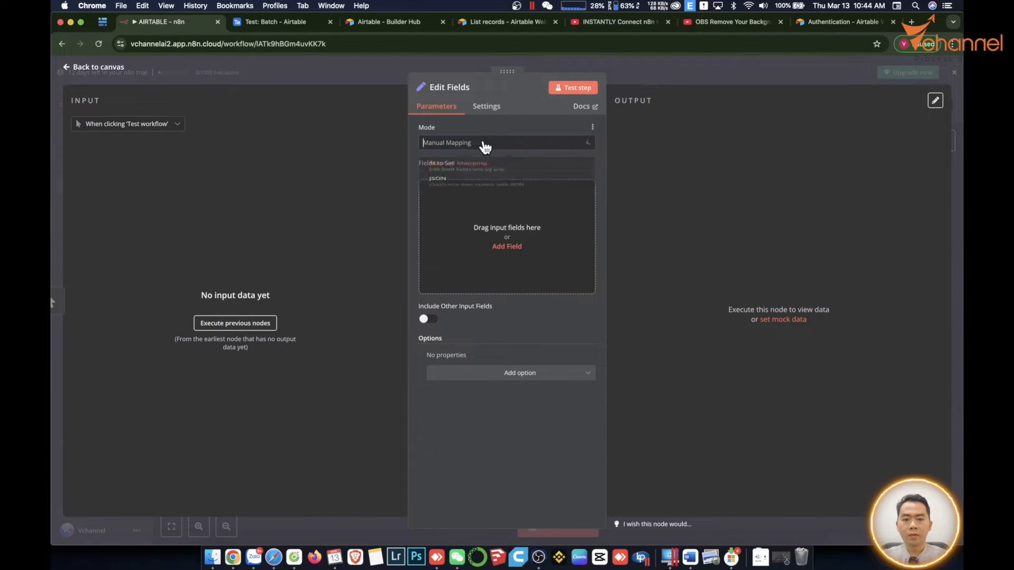
{"action": "left_click", "coordinate": [468, 198]}
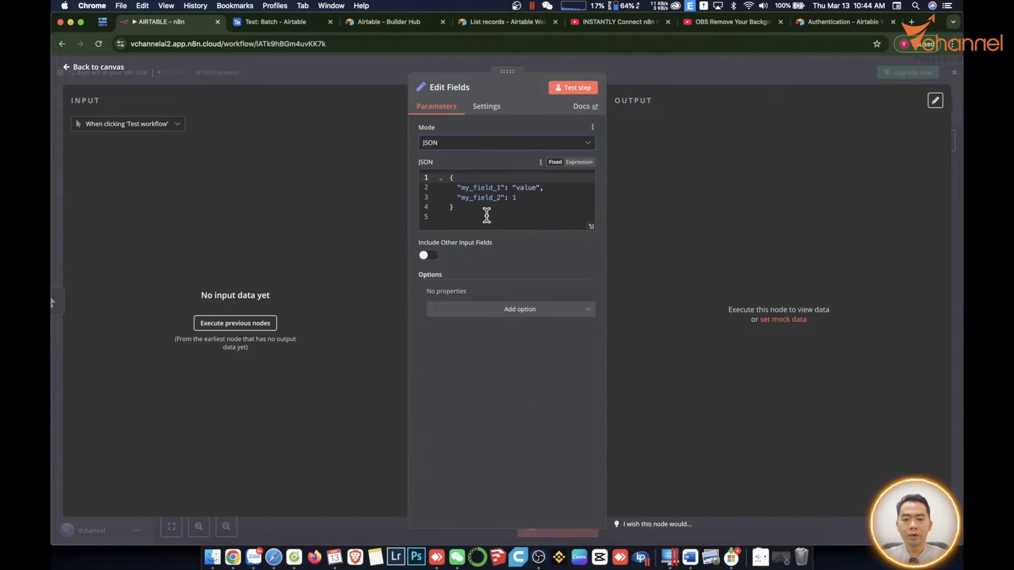
{"action": "left_click", "coordinate": [487, 215]}
{"action": "key", "text": "super+a"}
{"action": "key", "text": "BackSpace"}
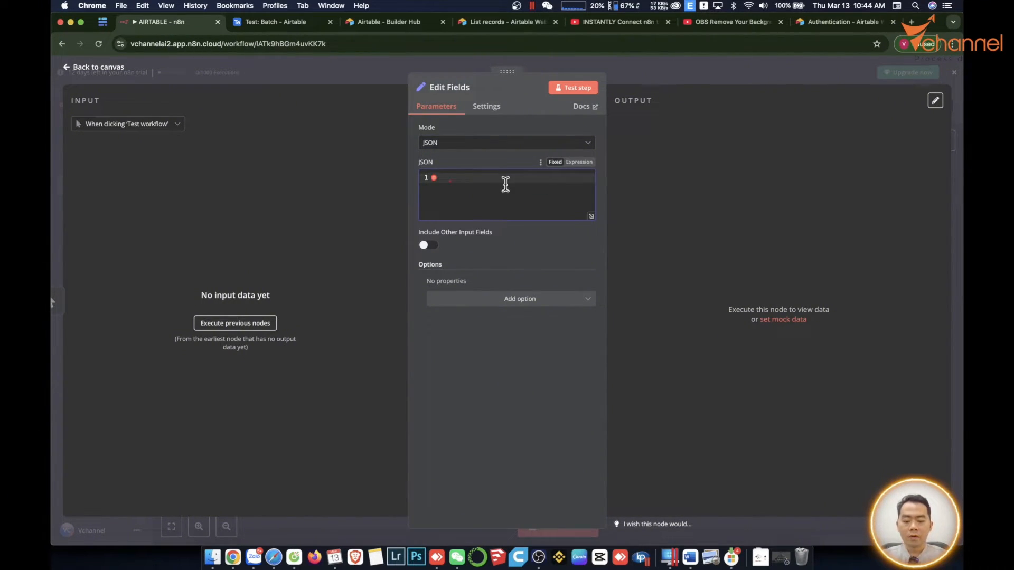
{"action": "key", "text": "super+v"}
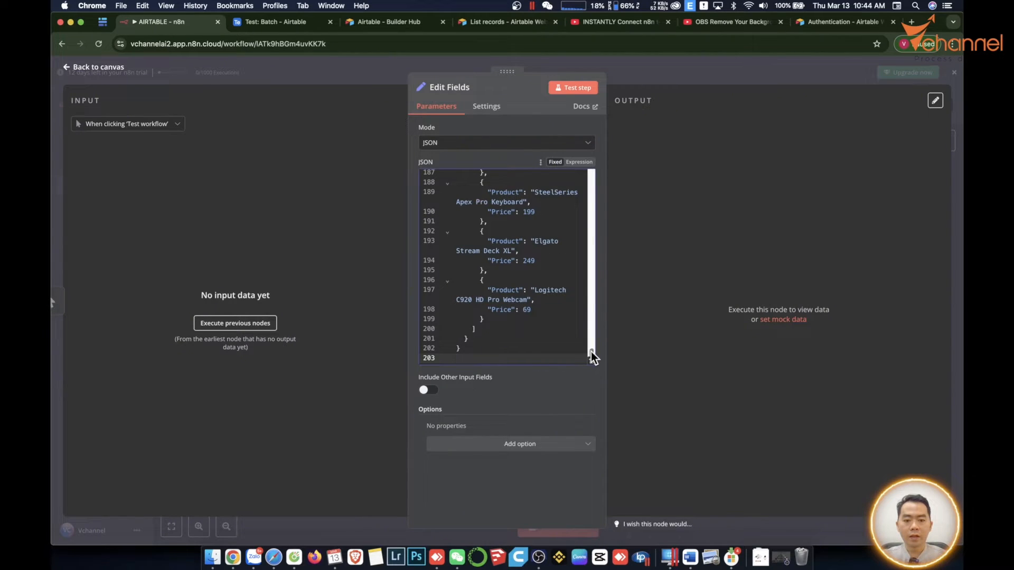
Review the pasted product JSON from beginning to end, test the Edit Fields step, and return to the canvas
{"action": "left_click_drag", "start_coordinate": [592, 357], "coordinate": [594, 173]}
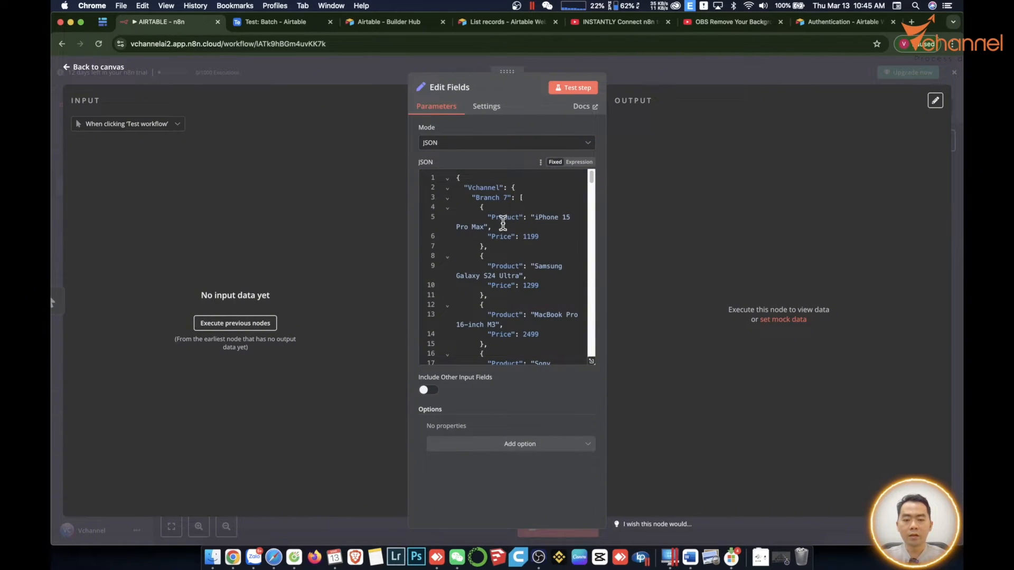
{"action": "left_click_drag", "start_coordinate": [464, 186], "coordinate": [524, 238]}
{"action": "scroll", "coordinate": [531, 279], "scroll_direction": "down", "scroll_amount": 7}
{"action": "scroll", "coordinate": [532, 279], "scroll_direction": "down", "scroll_amount": 20}
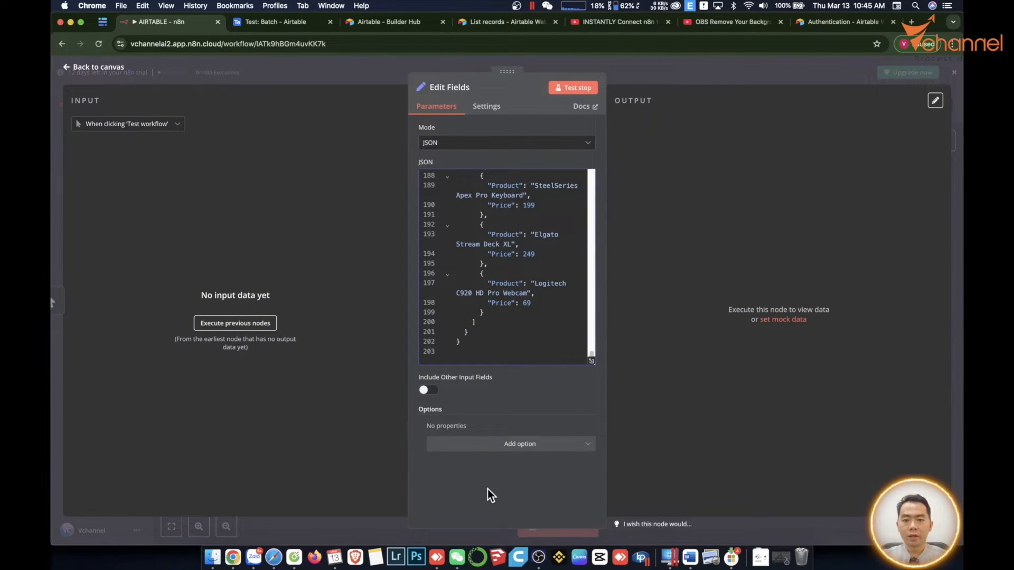
{"action": "left_click", "coordinate": [573, 88]}
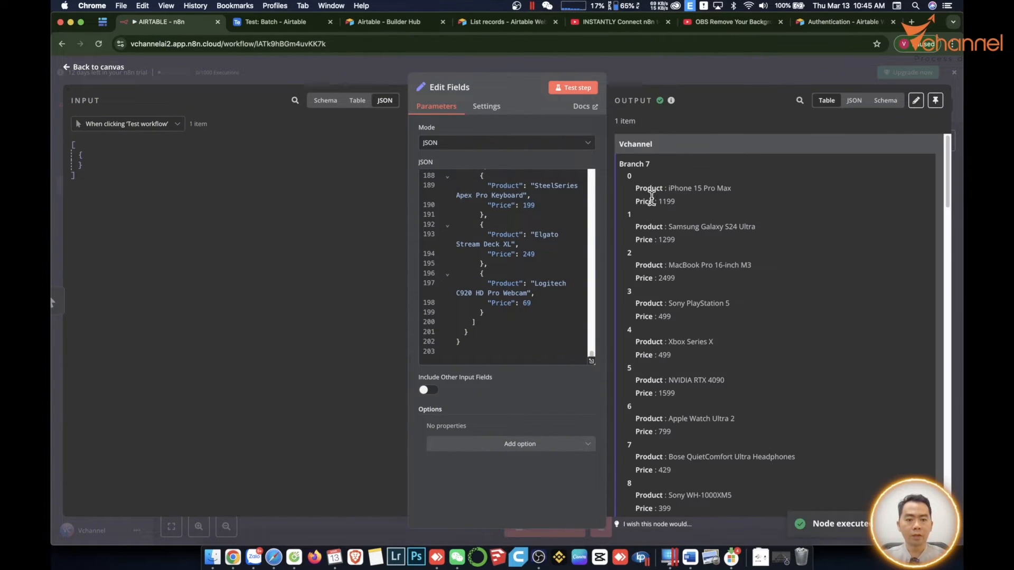
{"action": "key", "text": "Escape"}
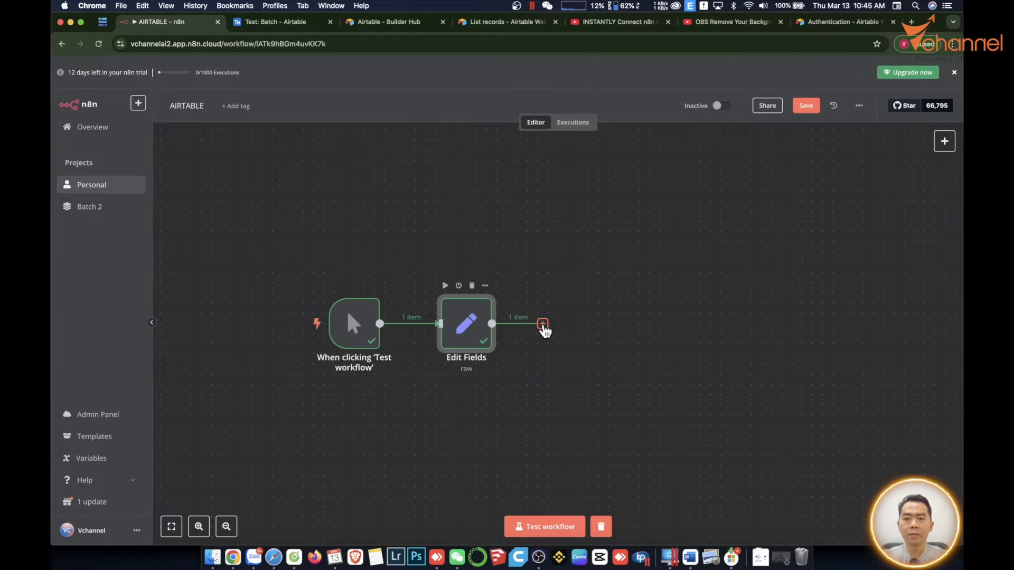
Add a Split Out node after Edit Fields and set its field to split out to Vchannel["Branch 7"]
{"action": "left_click", "coordinate": [542, 324]}
{"action": "type", "text": "SP"}
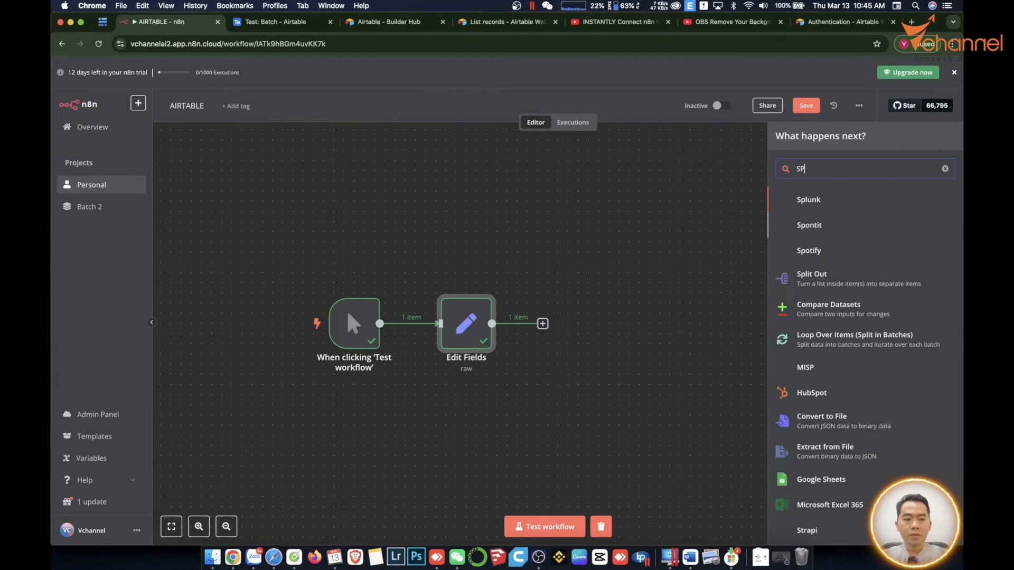
{"action": "left_click", "coordinate": [802, 290]}
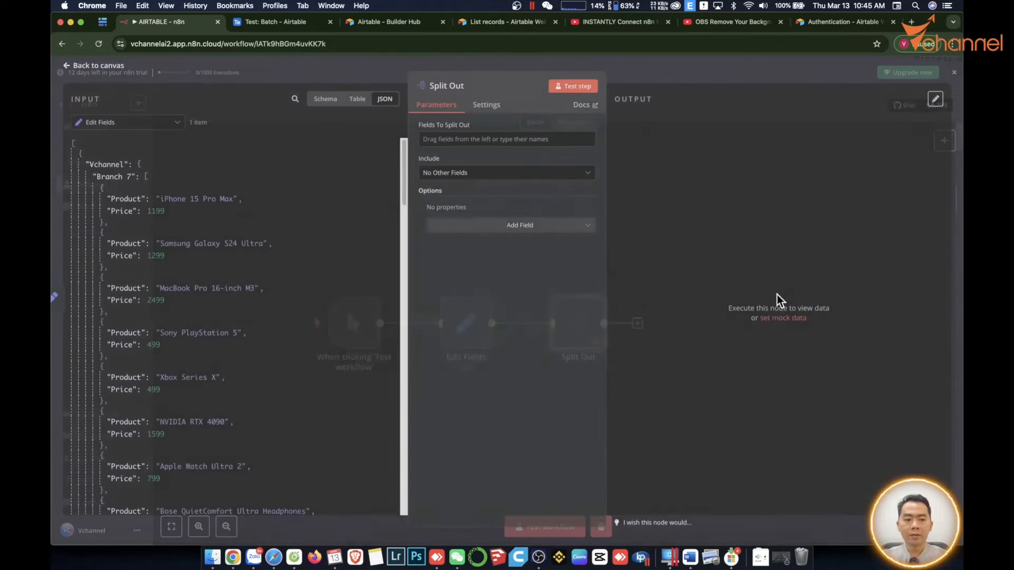
{"action": "scroll", "coordinate": [222, 397], "scroll_direction": "down", "scroll_amount": 10}
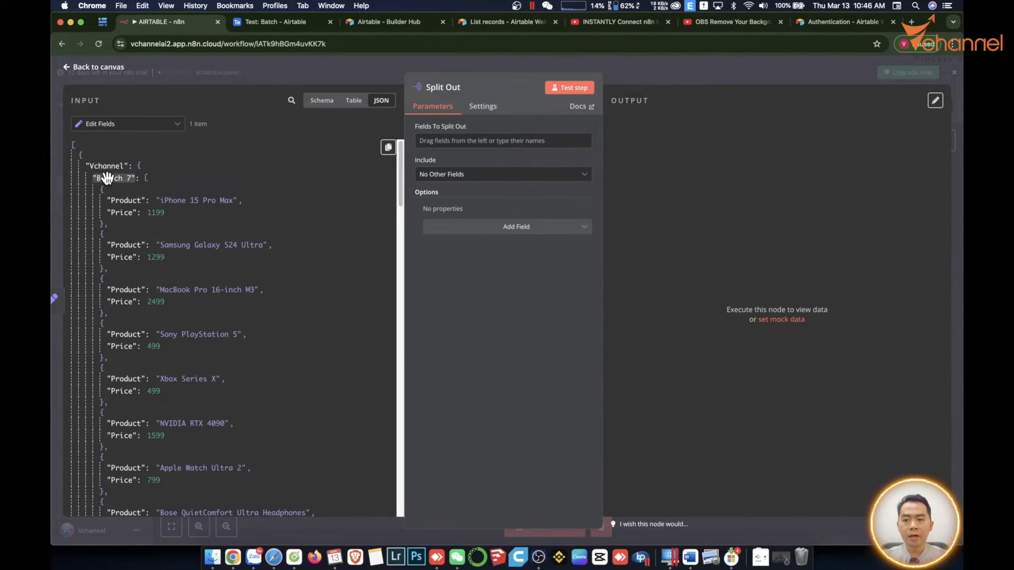
{"action": "left_click_drag", "start_coordinate": [114, 178], "coordinate": [456, 152]}
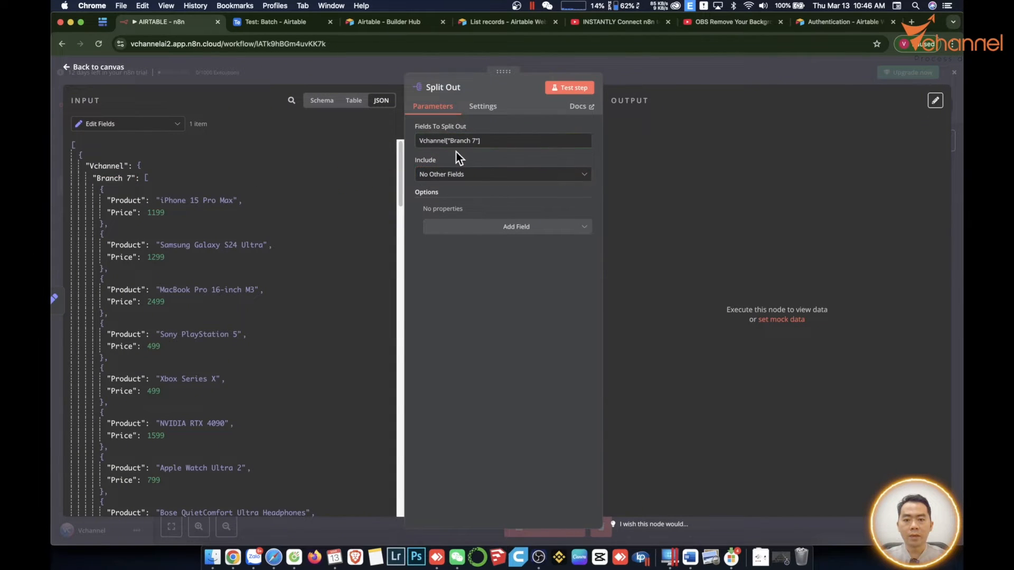
Test the Split Out step, check page 2 of its output, and return to the canvas
{"action": "left_click", "coordinate": [559, 90]}
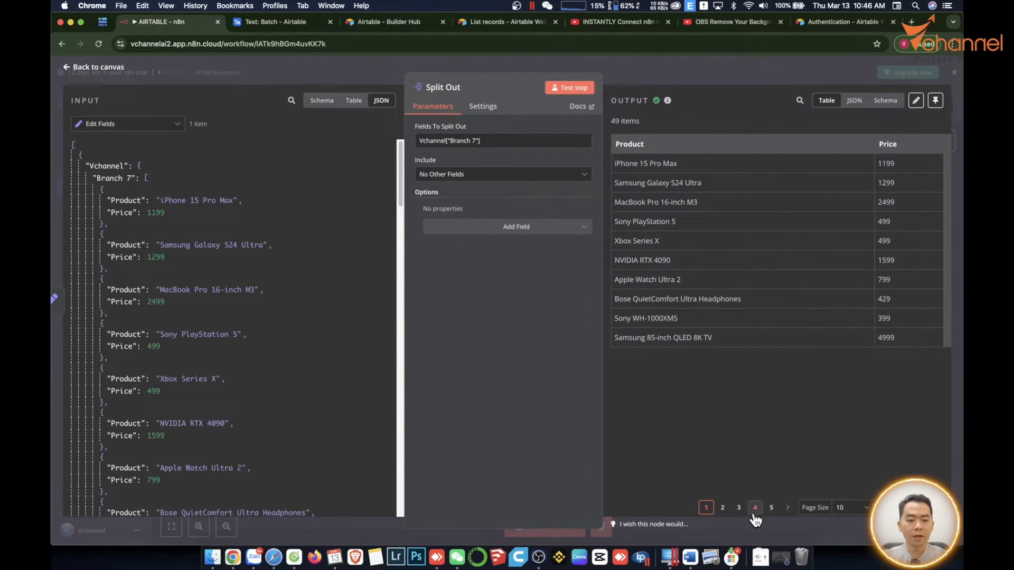
{"action": "left_click", "coordinate": [723, 507]}
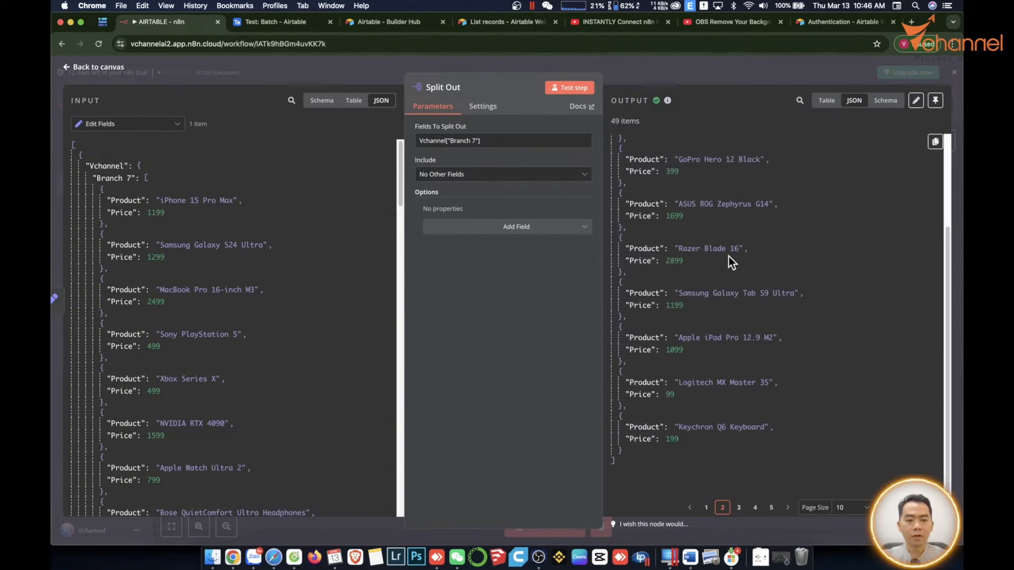
{"action": "scroll", "coordinate": [649, 284], "scroll_direction": "up", "scroll_amount": 3}
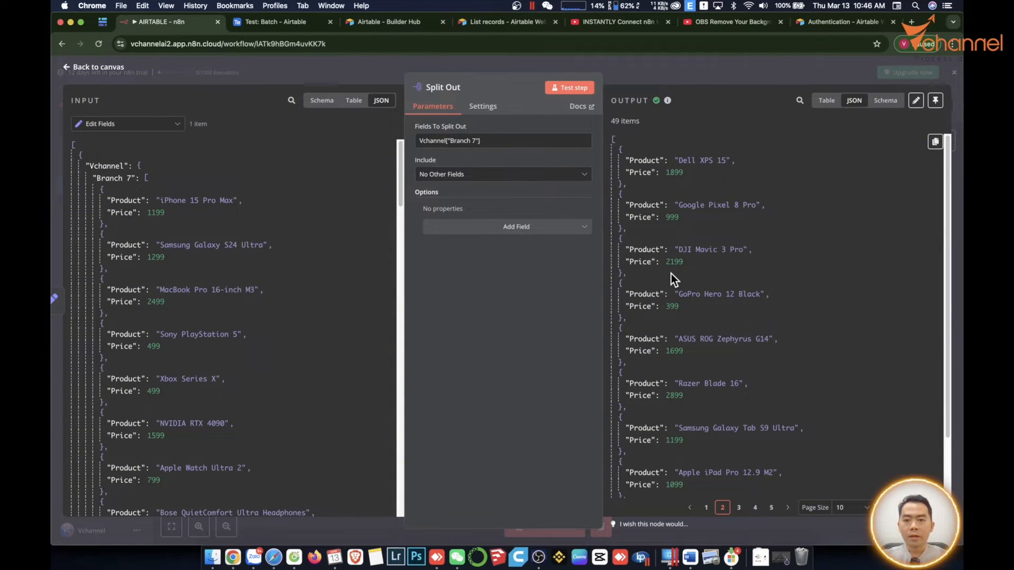
{"action": "key", "text": "Escape"}
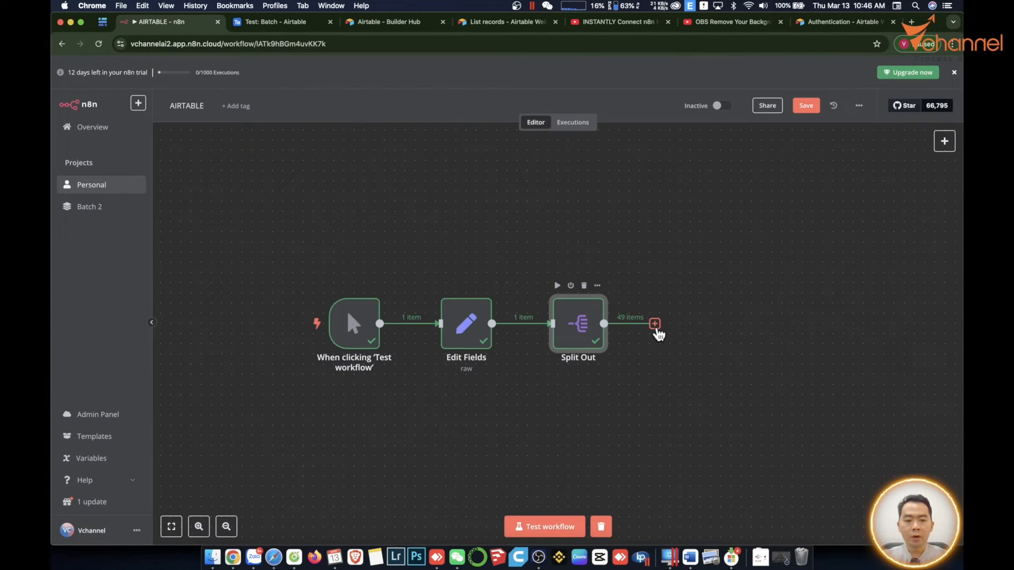
Add an Airtable node with the "Create a record" action after Split Out
{"action": "left_click", "coordinate": [654, 324]}
{"action": "type", "text": "AIR"}
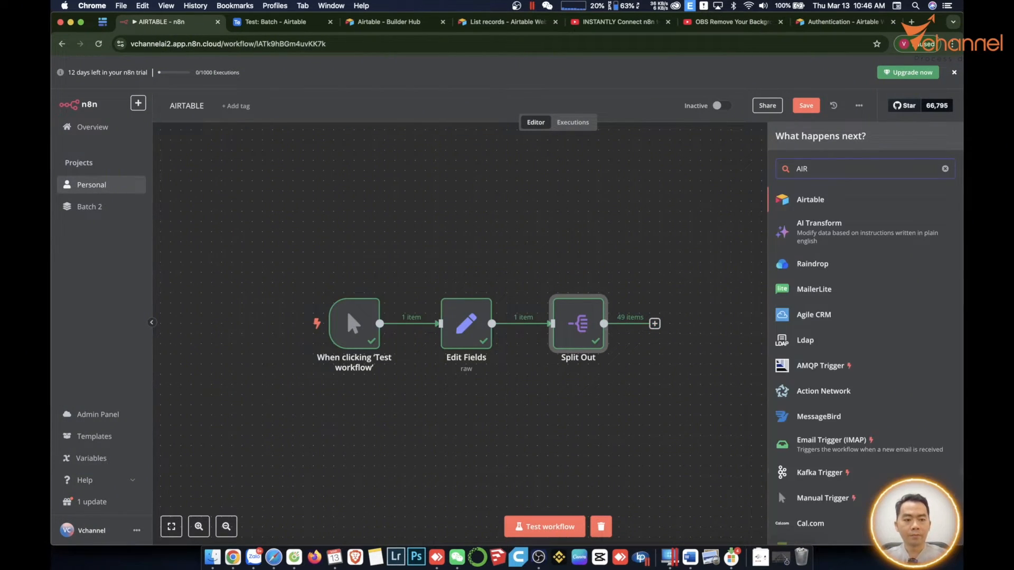
{"action": "left_click", "coordinate": [798, 203]}
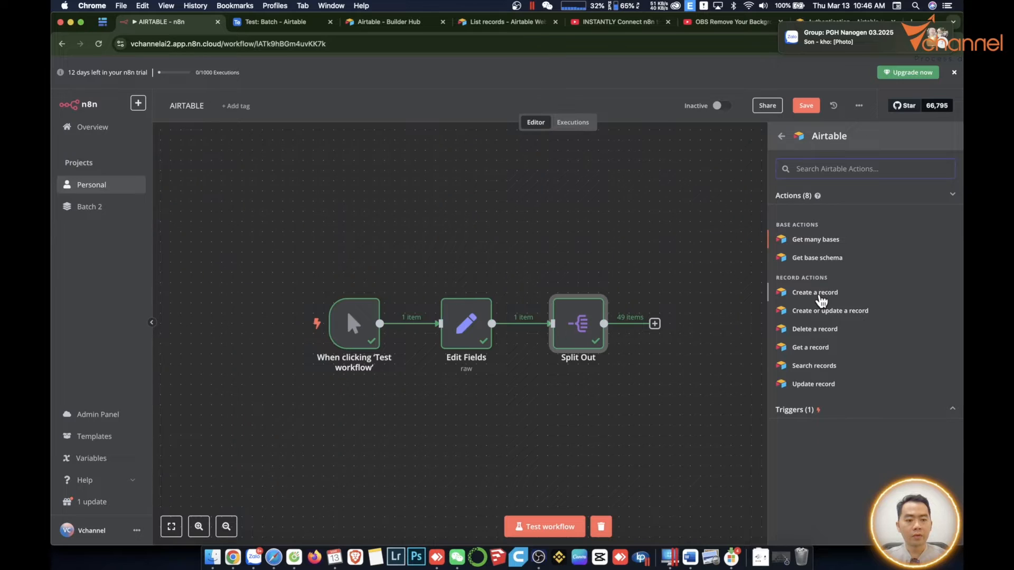
{"action": "left_click", "coordinate": [817, 295]}
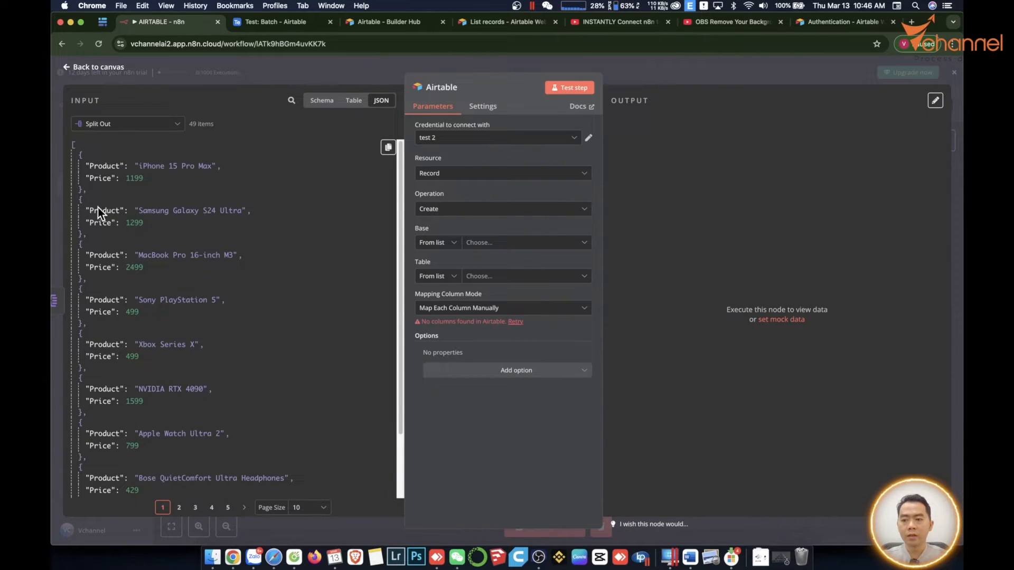
Open the Airtable website in a new browser tab and sign in with the chosen Google account
{"action": "key", "text": "super+t"}
{"action": "type", "text": "AIR"}
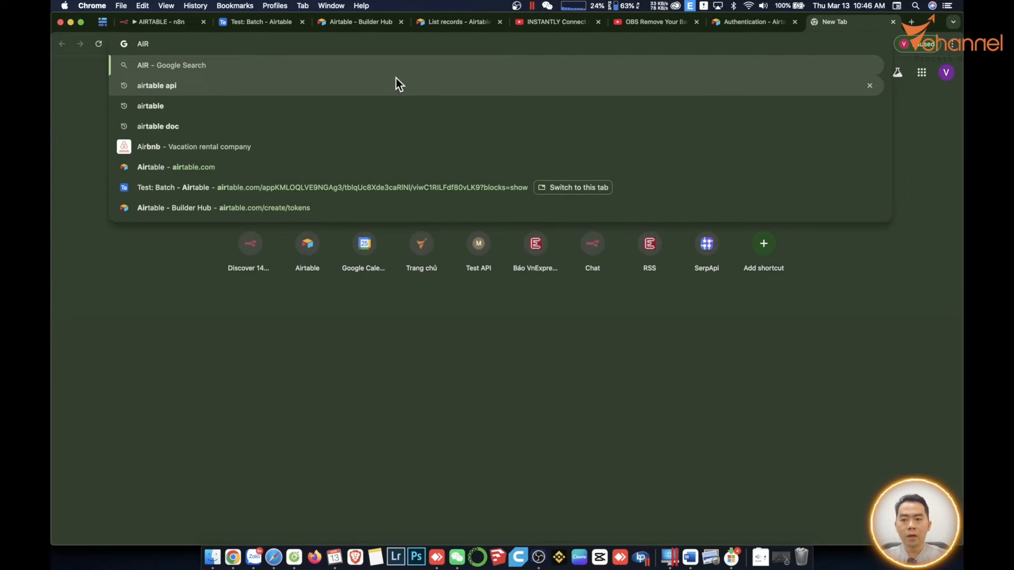
{"action": "type", "text": "TABLE"}
{"action": "key", "text": "Return"}
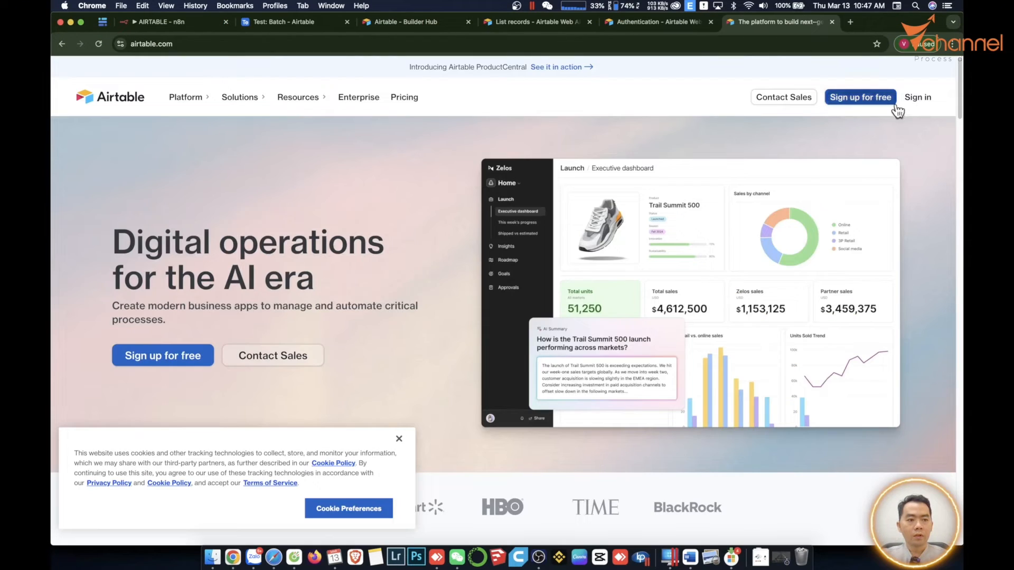
{"action": "left_click", "coordinate": [918, 98]}
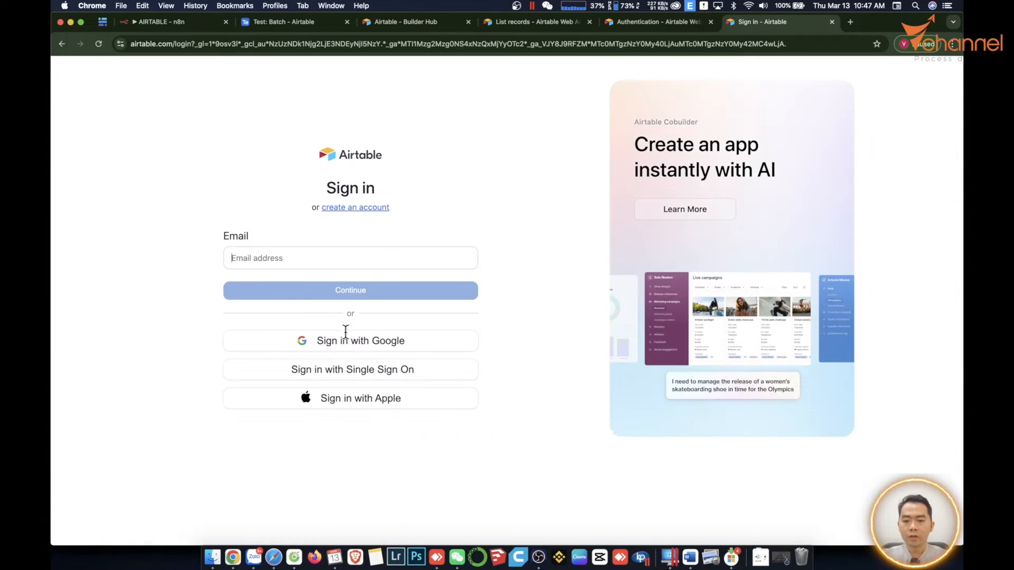
{"action": "left_click", "coordinate": [380, 349]}
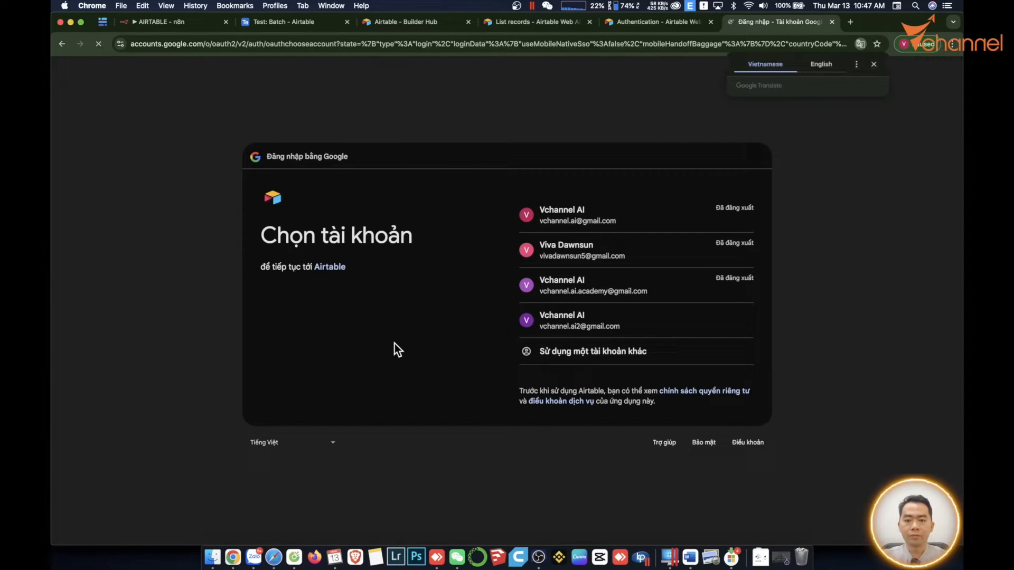
{"action": "left_click", "coordinate": [600, 320]}
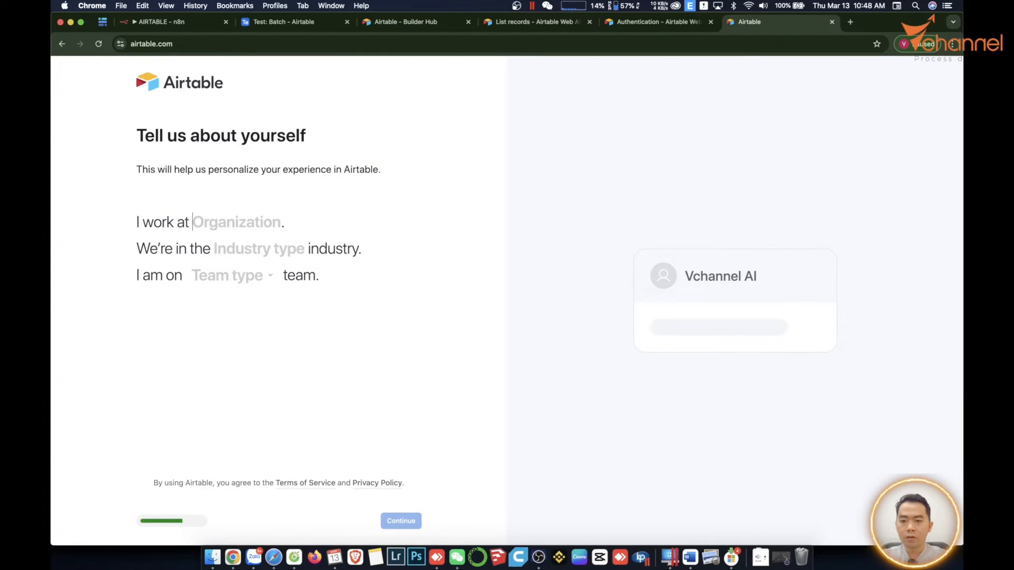
Complete the Airtable onboarding with organization VCHANNELK, industry MARKETING and the HR & Legal team, and dismiss the trial welcome dialog
{"action": "type", "text": "VCHANNELK"}
{"action": "left_click", "coordinate": [259, 249]}
{"action": "type", "text": "DSMARKETING"}
{"action": "left_click", "coordinate": [267, 277]}
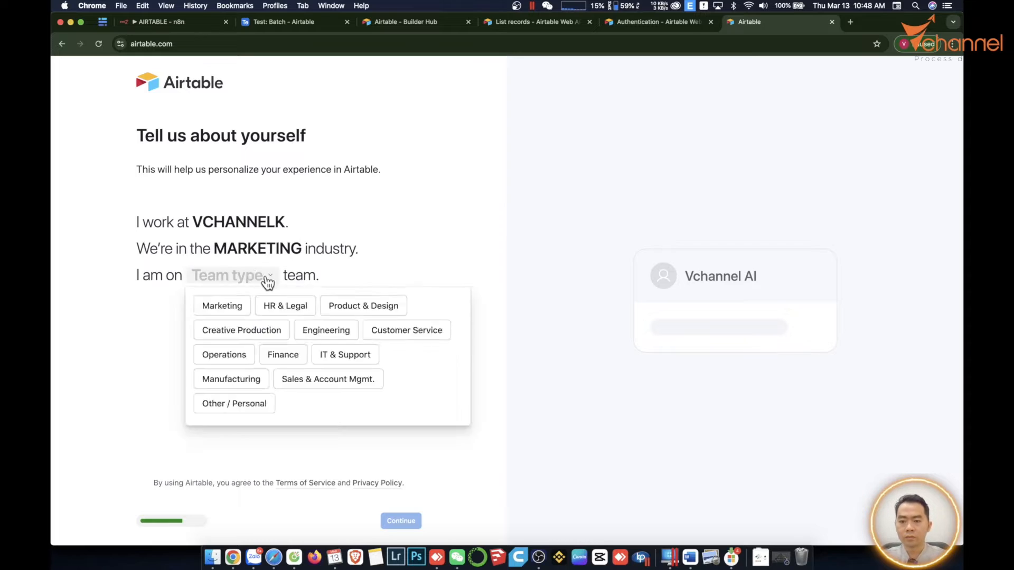
{"action": "left_click", "coordinate": [286, 306]}
{"action": "left_click", "coordinate": [401, 522]}
{"action": "left_click", "coordinate": [364, 521]}
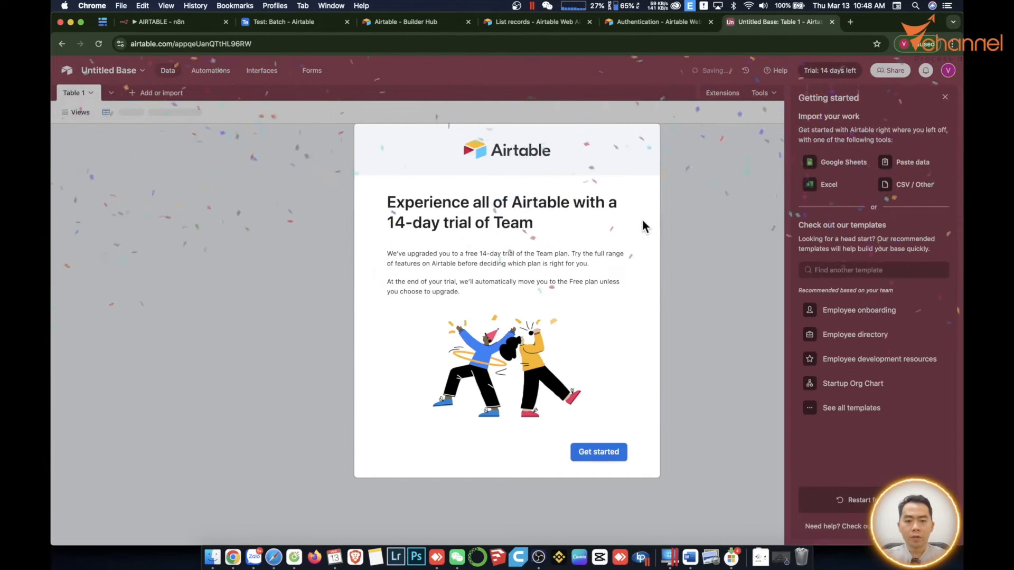
{"action": "left_click", "coordinate": [711, 249]}
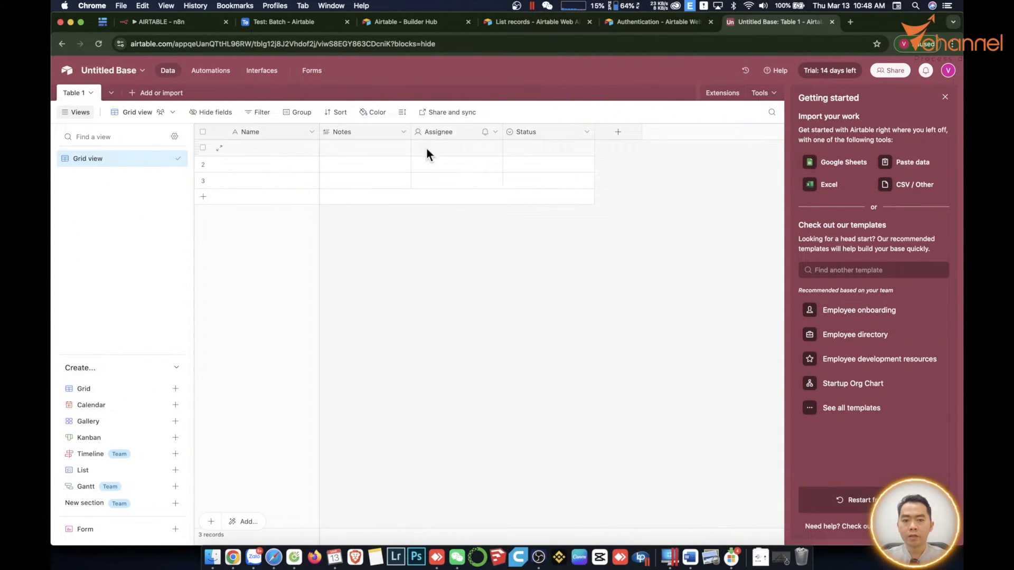
Go to all Airtable workspaces and rename the untitled base in My First Workspace to "AIRTABLE NODE"
{"action": "left_click", "coordinate": [68, 70]}
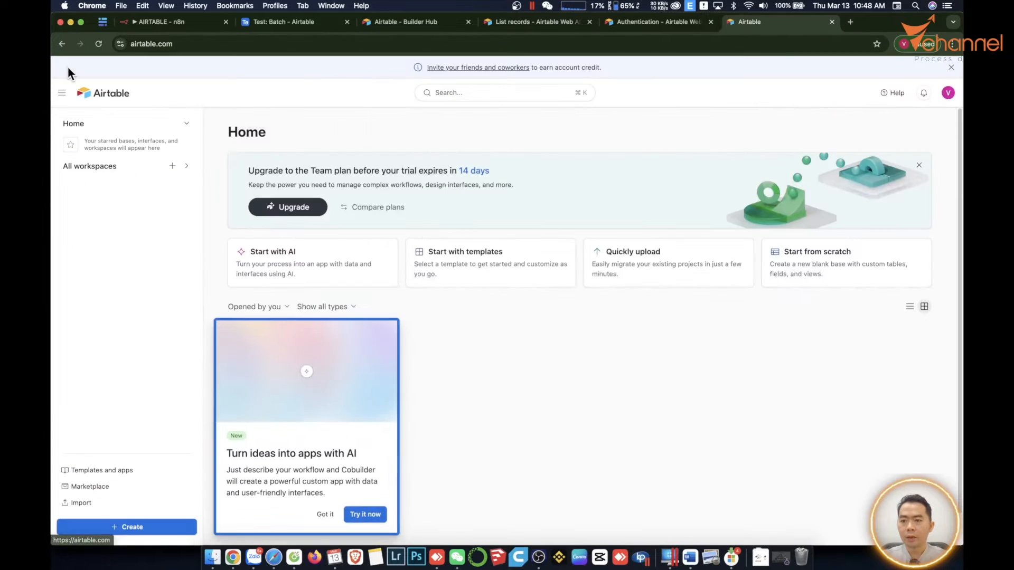
{"action": "left_click", "coordinate": [100, 168]}
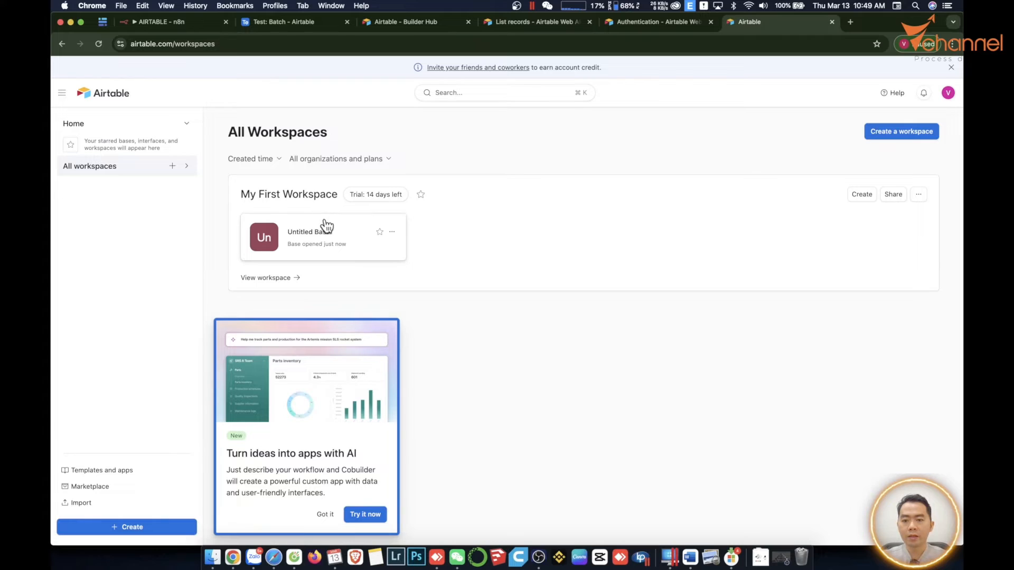
{"action": "left_click", "coordinate": [391, 231]}
{"action": "left_click", "coordinate": [429, 256]}
{"action": "type", "text": "AIRR"}
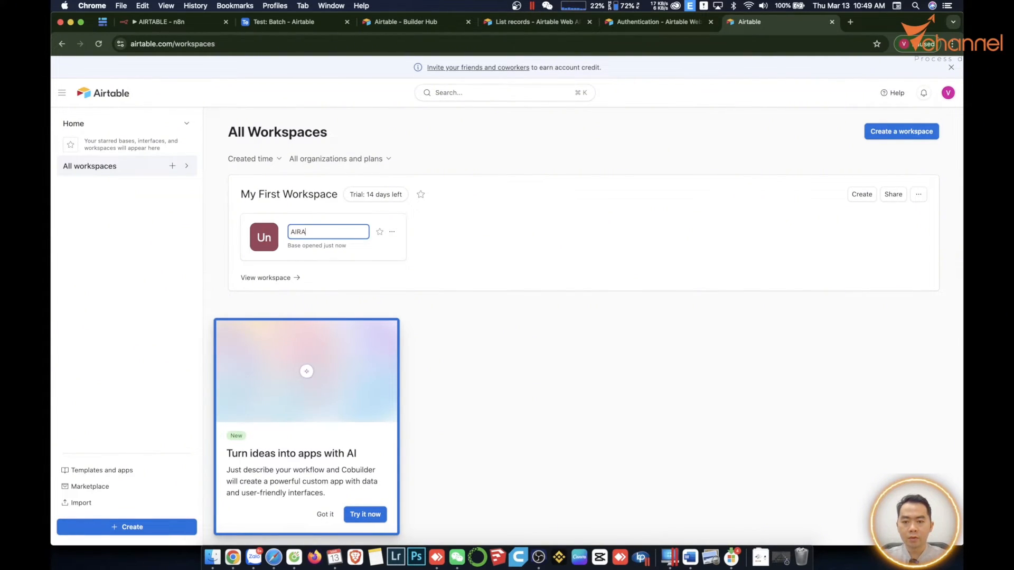
{"action": "key", "text": "BackSpace"}
{"action": "type", "text": "TABLE NODE"}
{"action": "key", "text": "Return"}
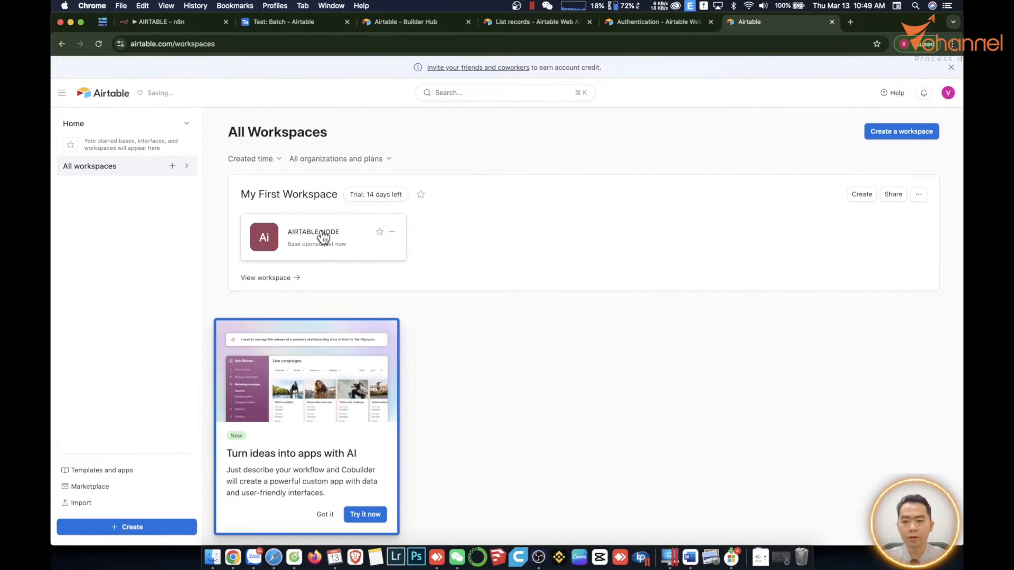
Open the AIRTABLE NODE base and rename the Name field of Table 1 to "Product"
{"action": "left_click", "coordinate": [370, 243]}
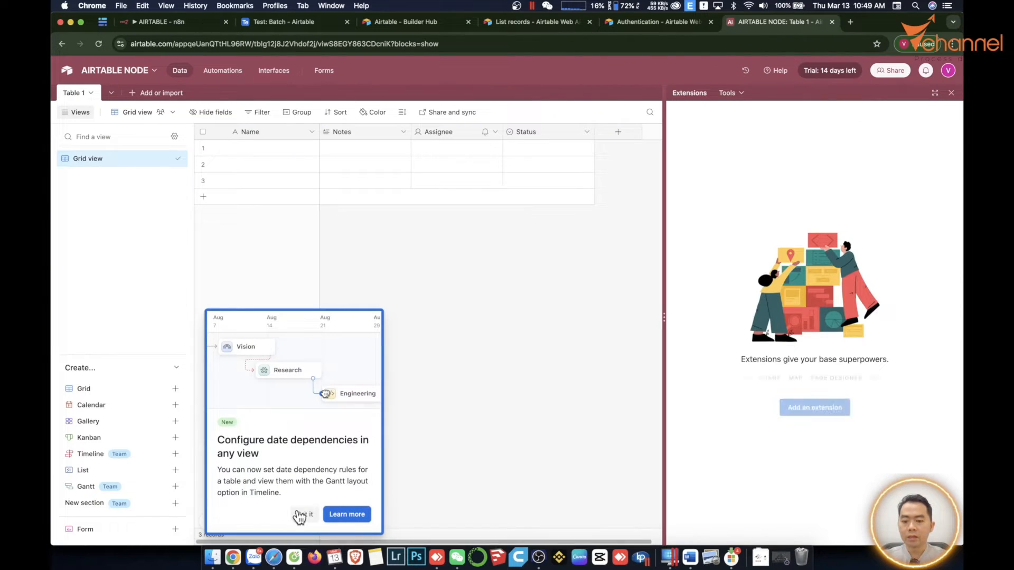
{"action": "left_click", "coordinate": [268, 131]}
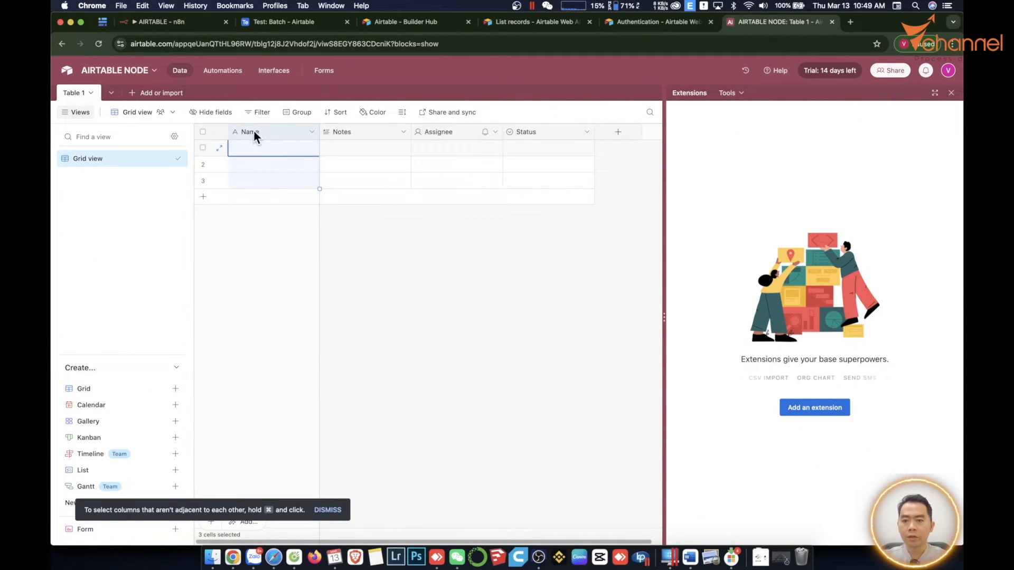
{"action": "double_click", "coordinate": [253, 130]}
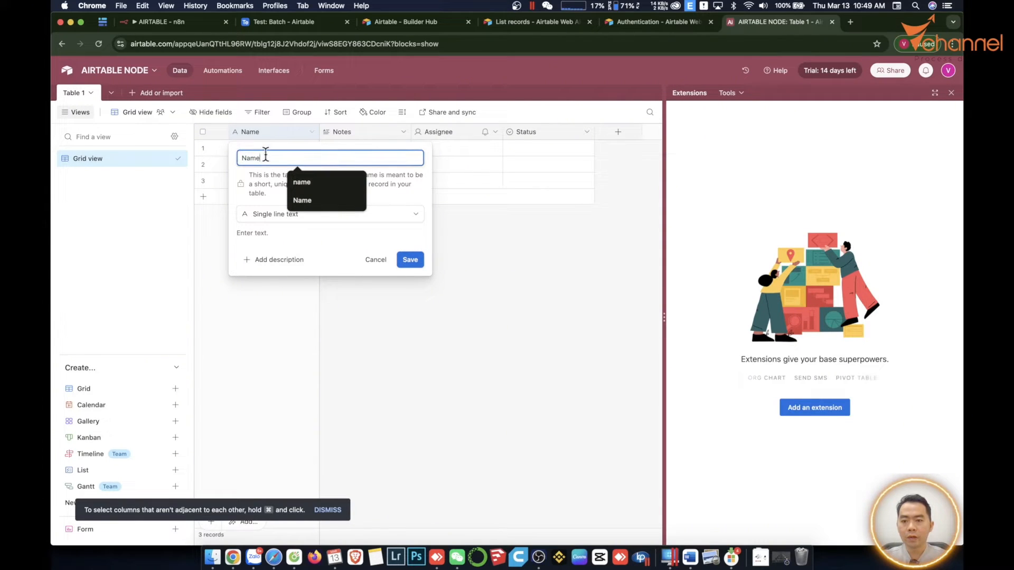
{"action": "left_click_drag", "start_coordinate": [265, 158], "coordinate": [208, 160]}
{"action": "type", "text": "Product"}
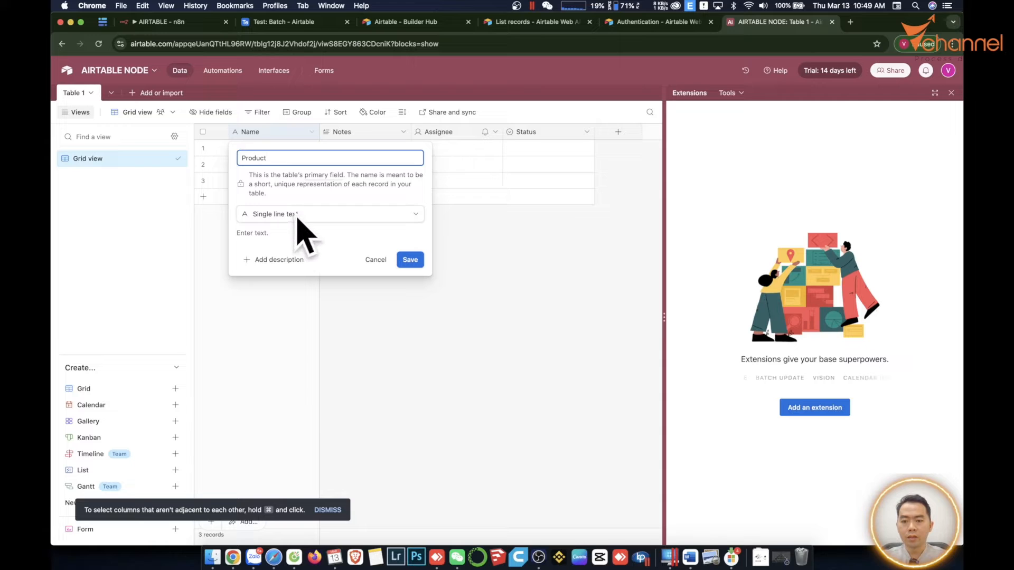
{"action": "left_click", "coordinate": [409, 258]}
Delete the Notes, Assignee and Status fields from Table 1
{"action": "right_click", "coordinate": [360, 135]}
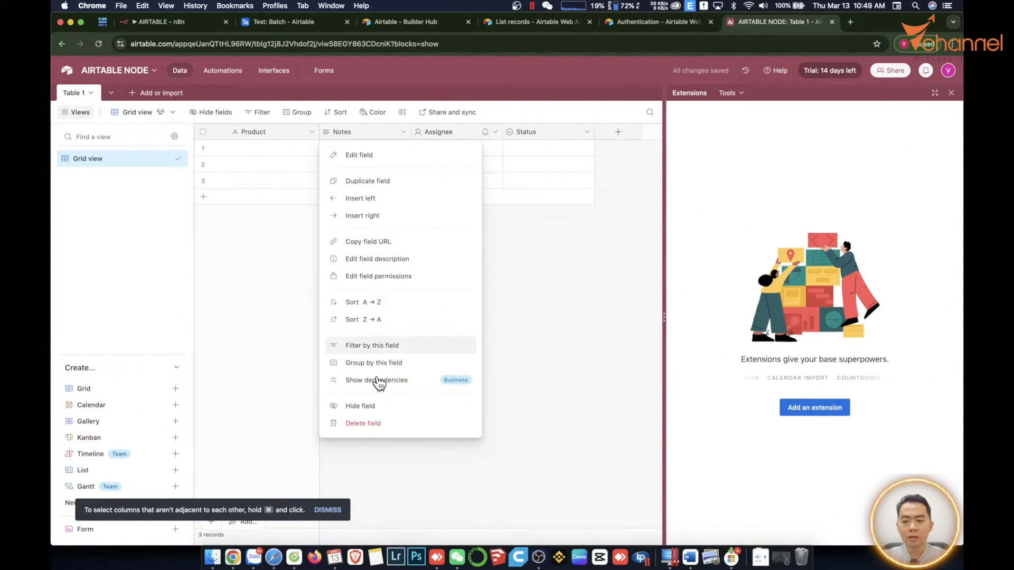
{"action": "left_click", "coordinate": [376, 423]}
{"action": "right_click", "coordinate": [353, 131]}
{"action": "left_click", "coordinate": [379, 423]}
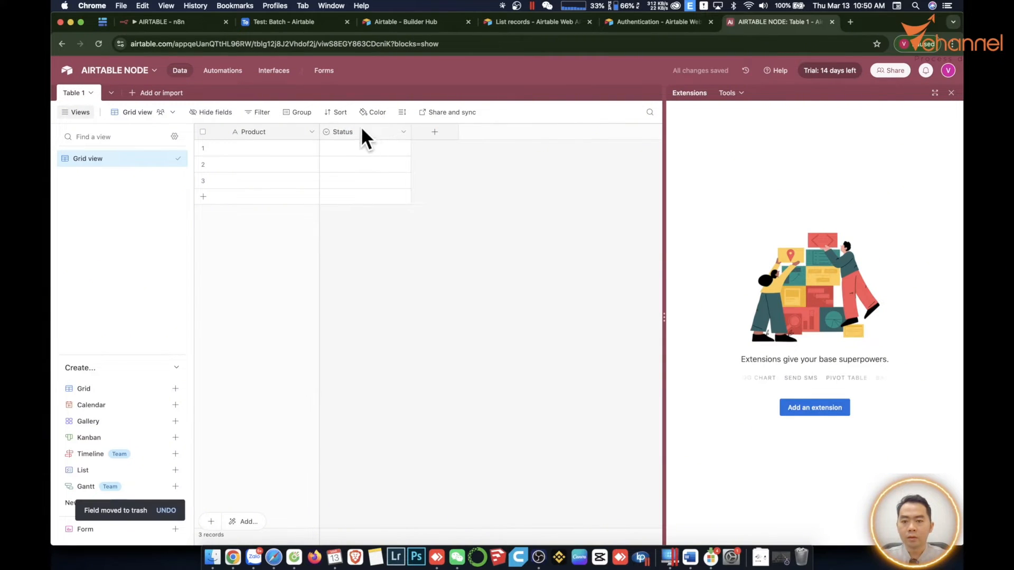
{"action": "right_click", "coordinate": [362, 132]}
{"action": "left_click", "coordinate": [364, 423]}
Add a Number field named "Price" to Table 1, keeping the default formatting
{"action": "left_click", "coordinate": [344, 132]}
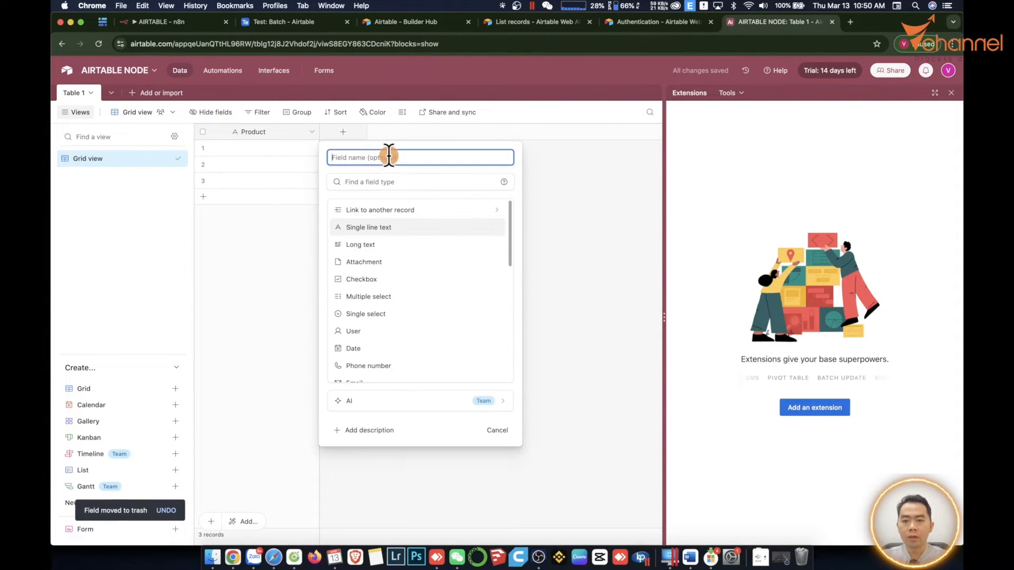
{"action": "type", "text": "Price"}
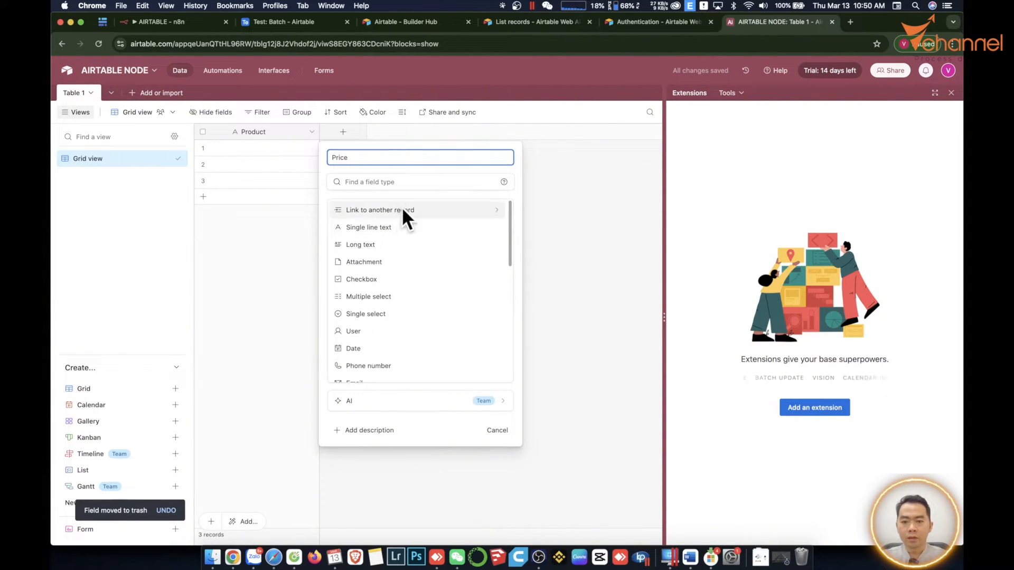
{"action": "left_click", "coordinate": [389, 192]}
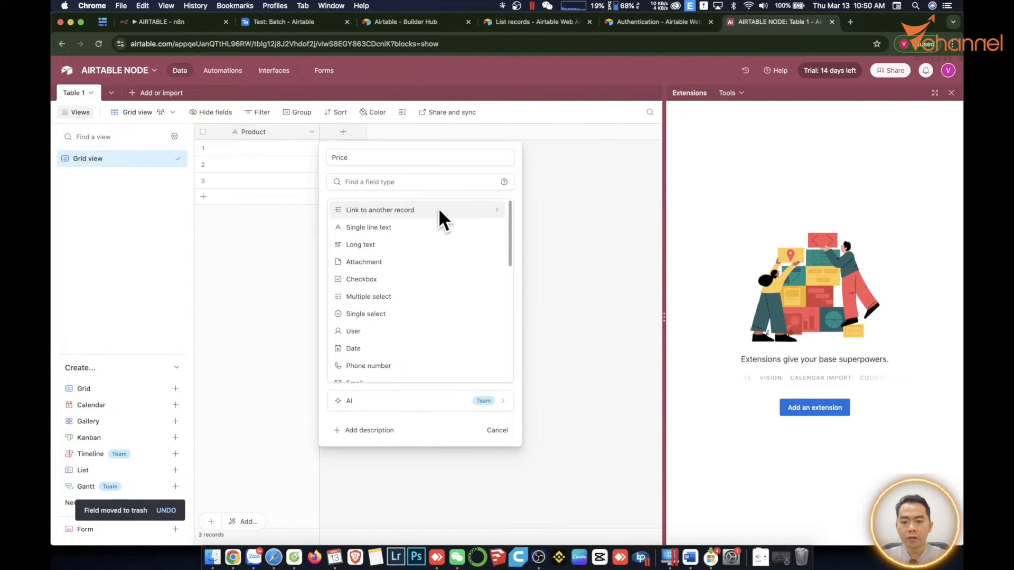
{"action": "left_click", "coordinate": [392, 182]}
{"action": "type", "text": "numb"}
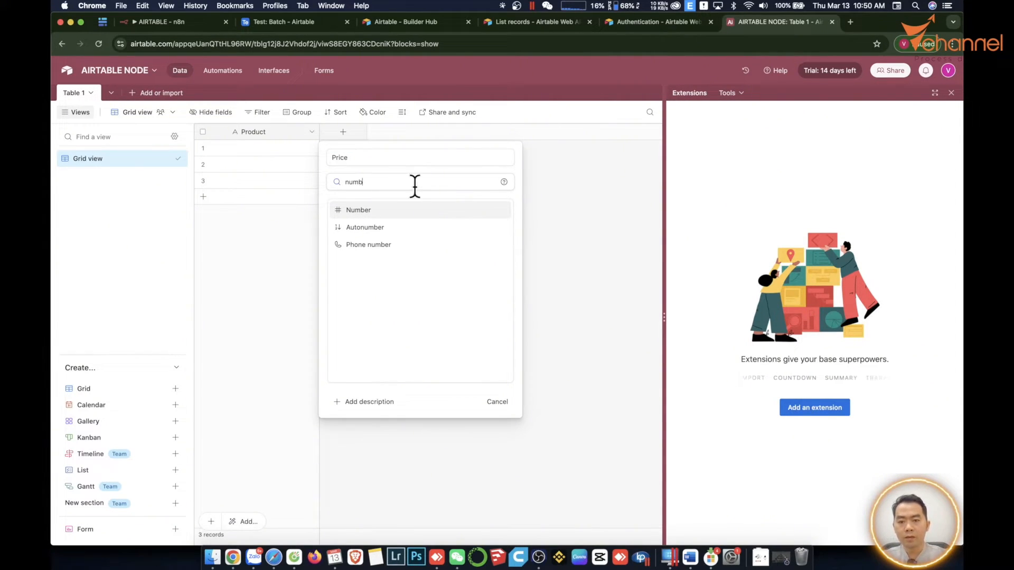
{"action": "left_click", "coordinate": [384, 211]}
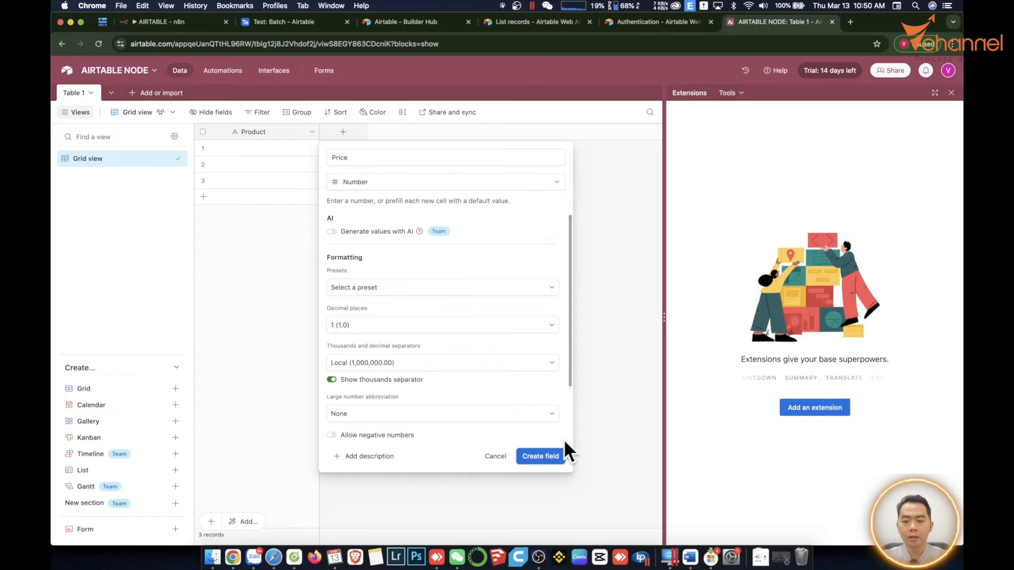
{"action": "left_click", "coordinate": [534, 457]}
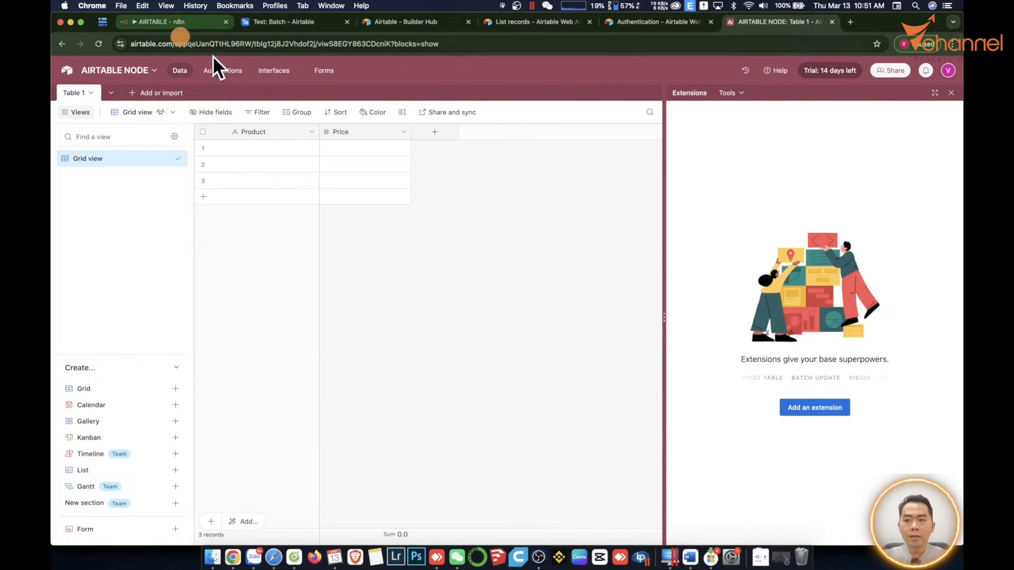
Switch to the n8n workflow and start a new credential for the Airtable node using the Access Token connection
{"action": "left_click", "coordinate": [179, 23]}
{"action": "left_click", "coordinate": [590, 145]}
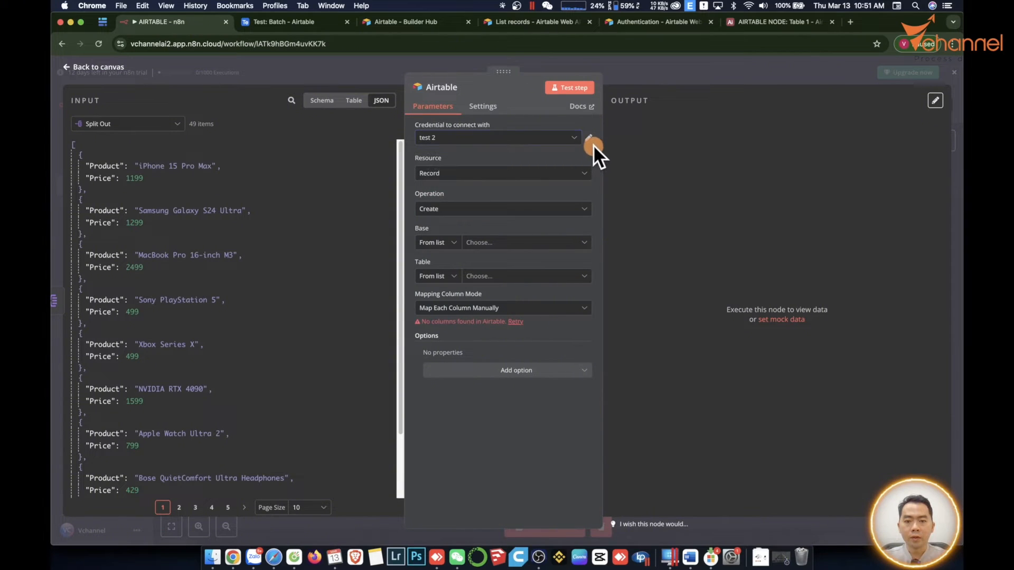
{"action": "left_click", "coordinate": [556, 138]}
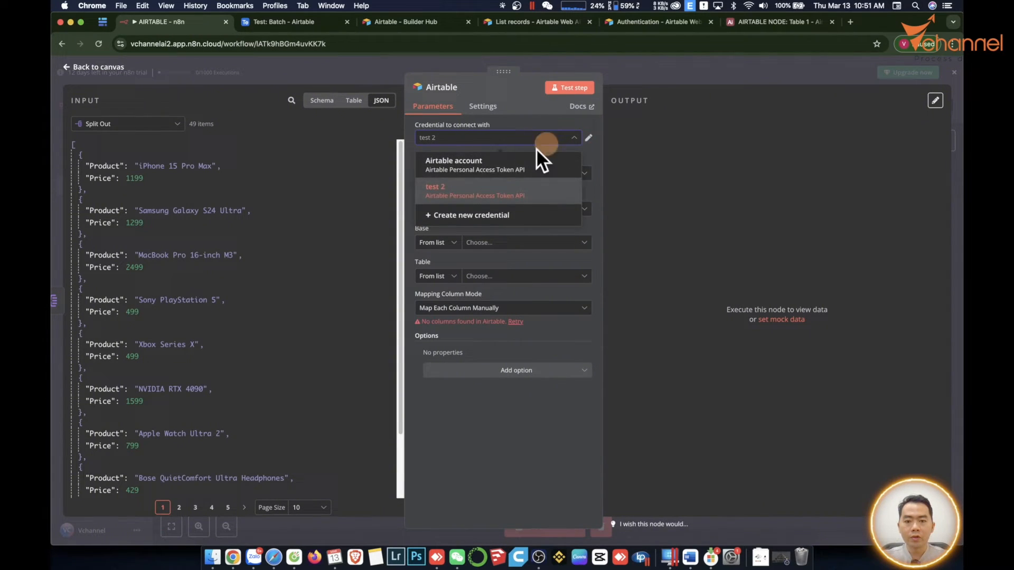
{"action": "left_click", "coordinate": [470, 214]}
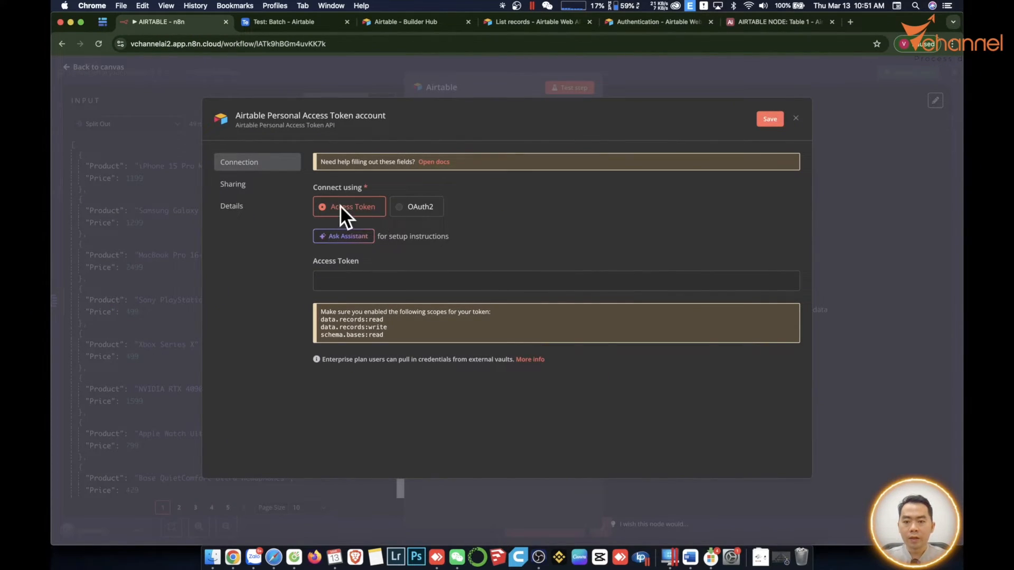
{"action": "left_click", "coordinate": [321, 207]}
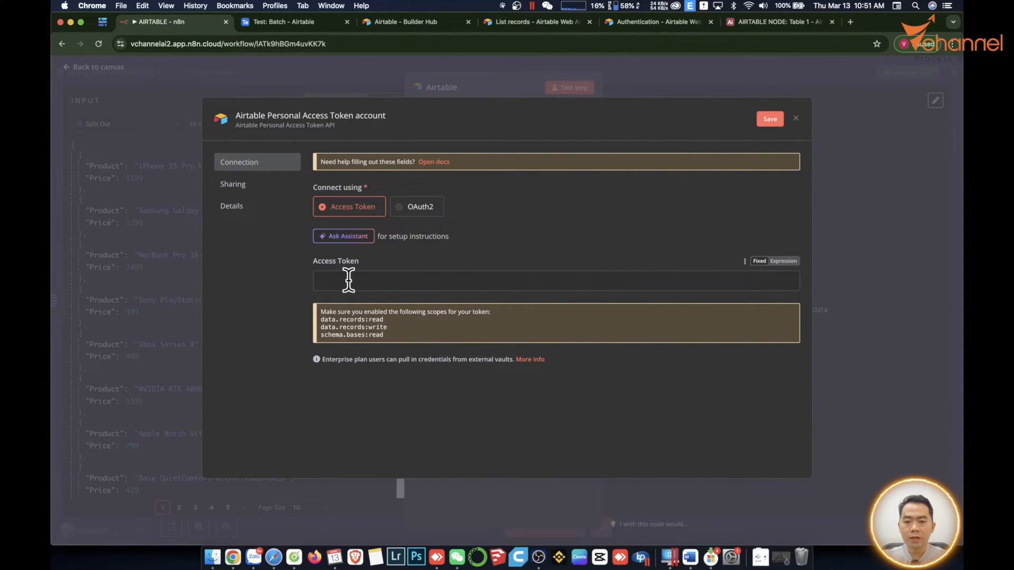
Switch to the Airtable base and go through the account overview to the developer hub's personal access tokens page
{"action": "left_click", "coordinate": [737, 23]}
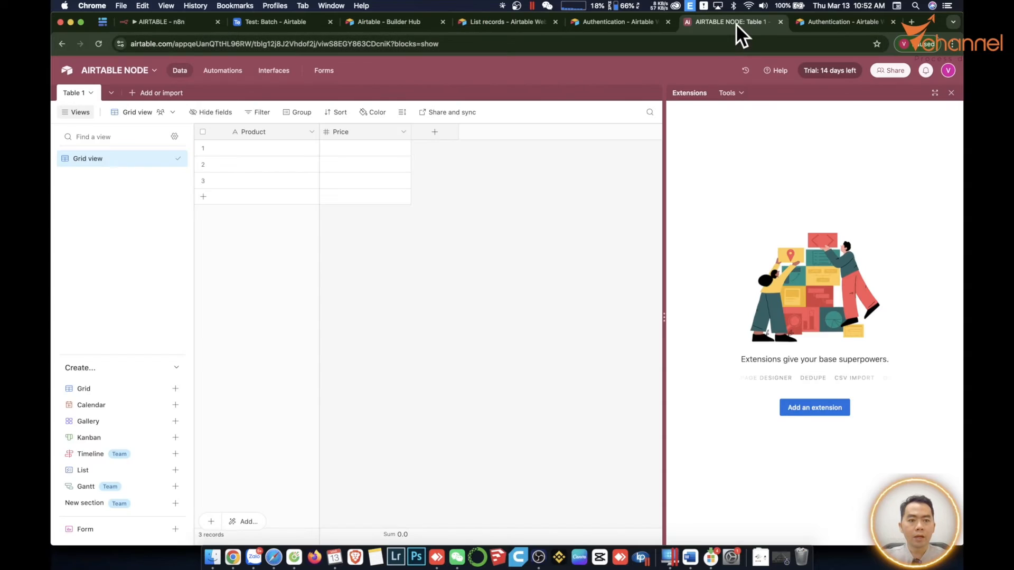
{"action": "left_click", "coordinate": [949, 70]}
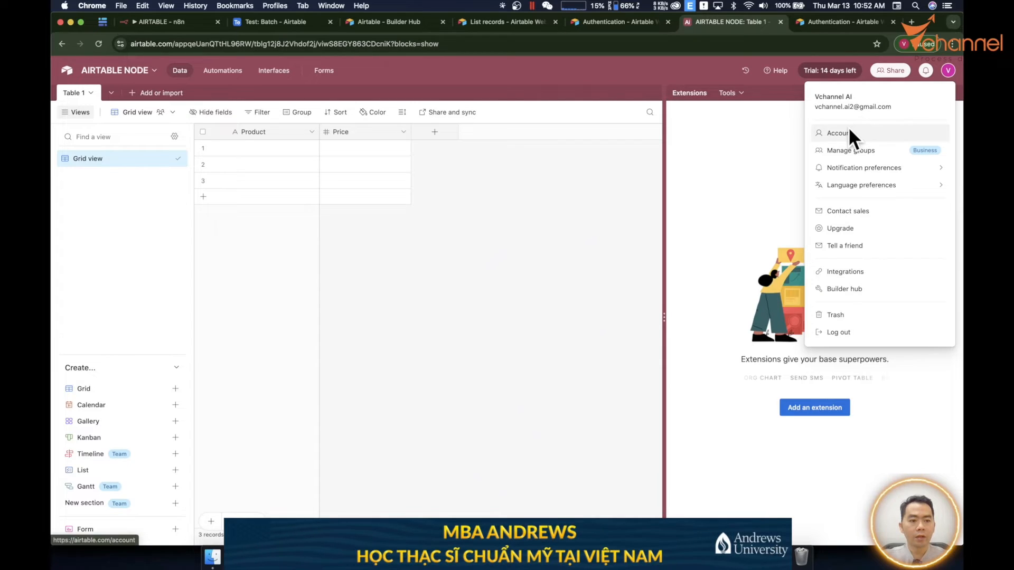
{"action": "left_click", "coordinate": [873, 128]}
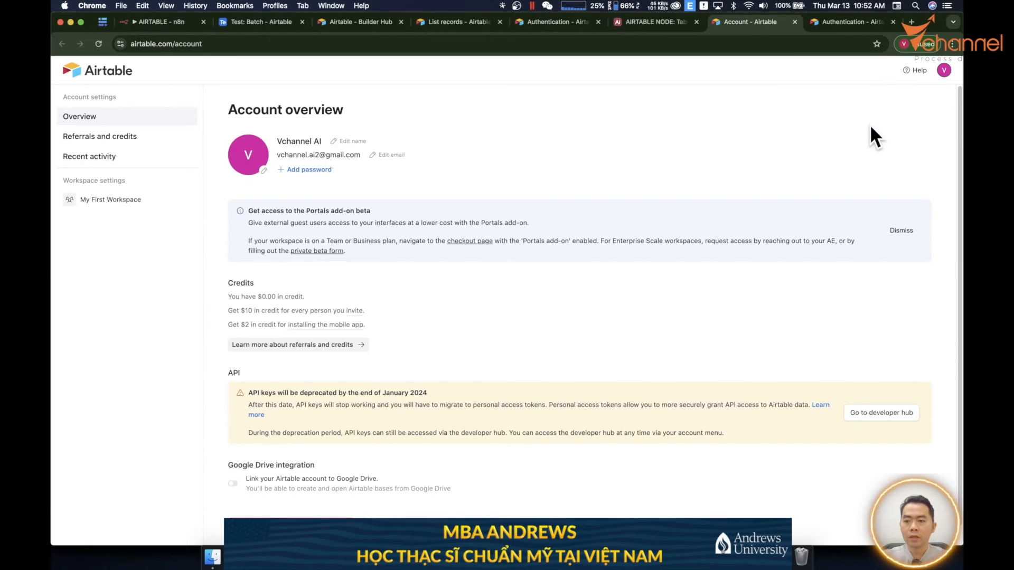
{"action": "double_click", "coordinate": [234, 373]}
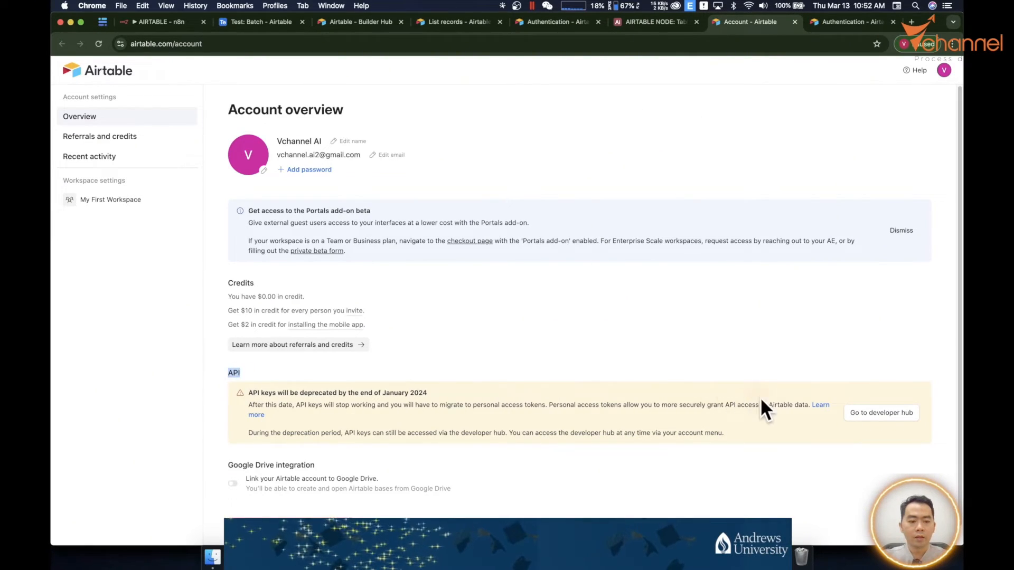
{"action": "left_click", "coordinate": [873, 414]}
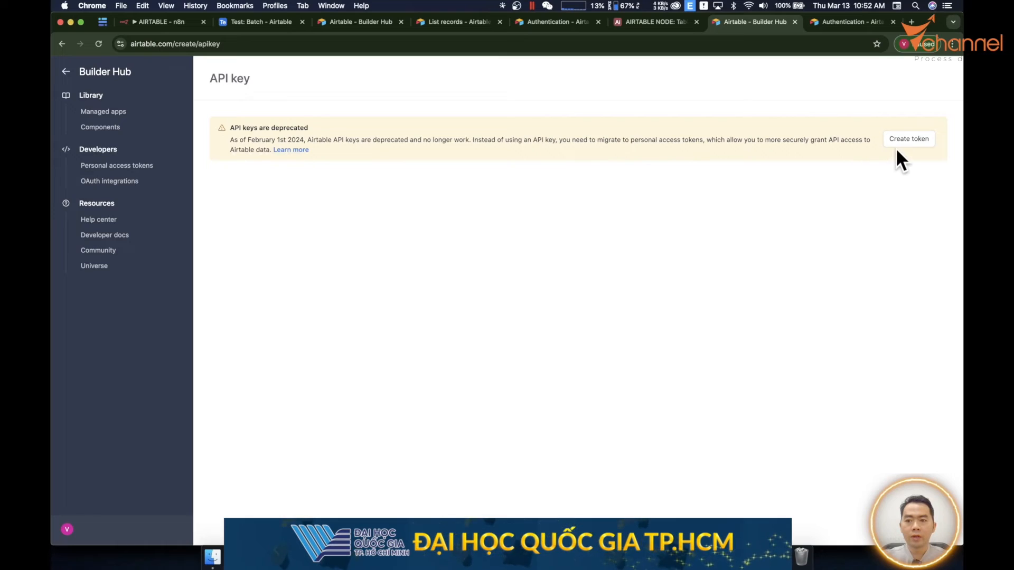
{"action": "left_click", "coordinate": [909, 142]}
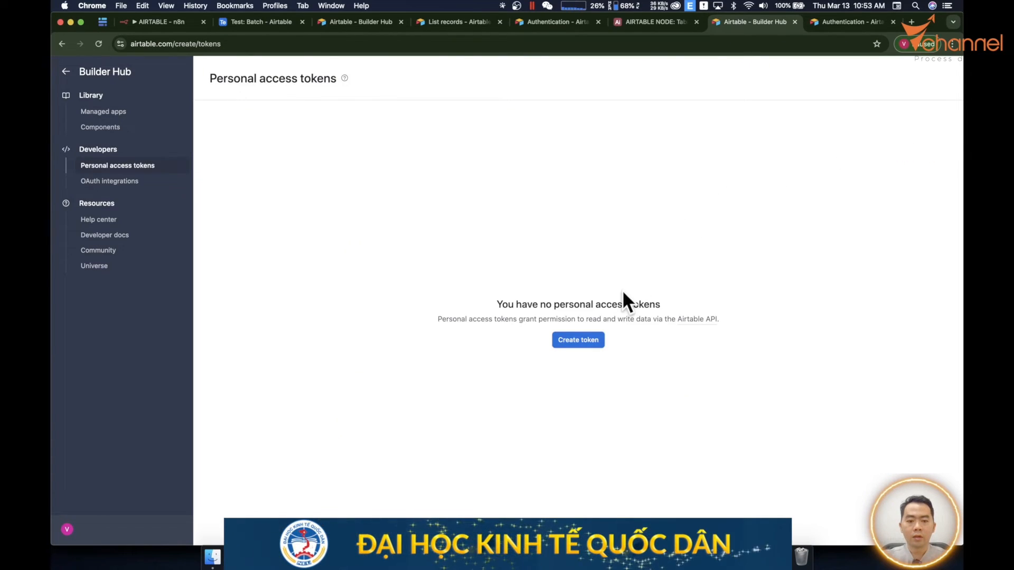
Start a new personal access token and name it "Airtable node test"
{"action": "left_click", "coordinate": [590, 342]}
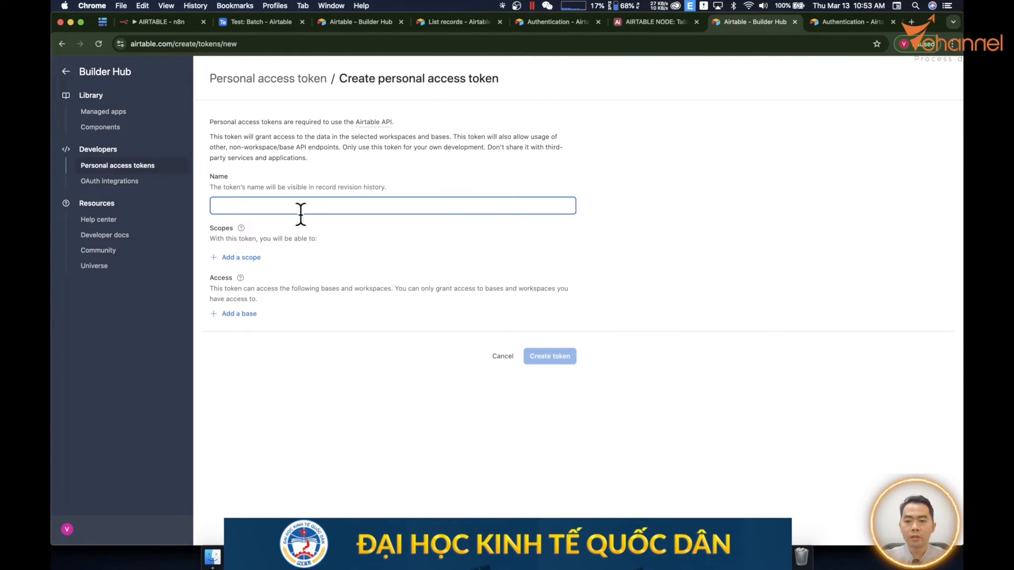
{"action": "type", "text": "Airtable n"}
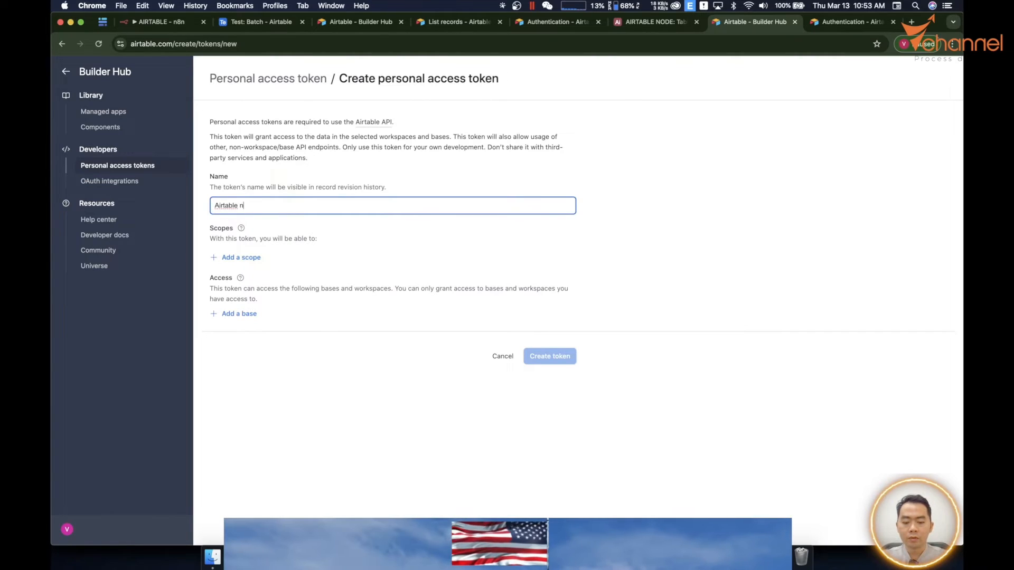
{"action": "type", "text": "ode tesst"}
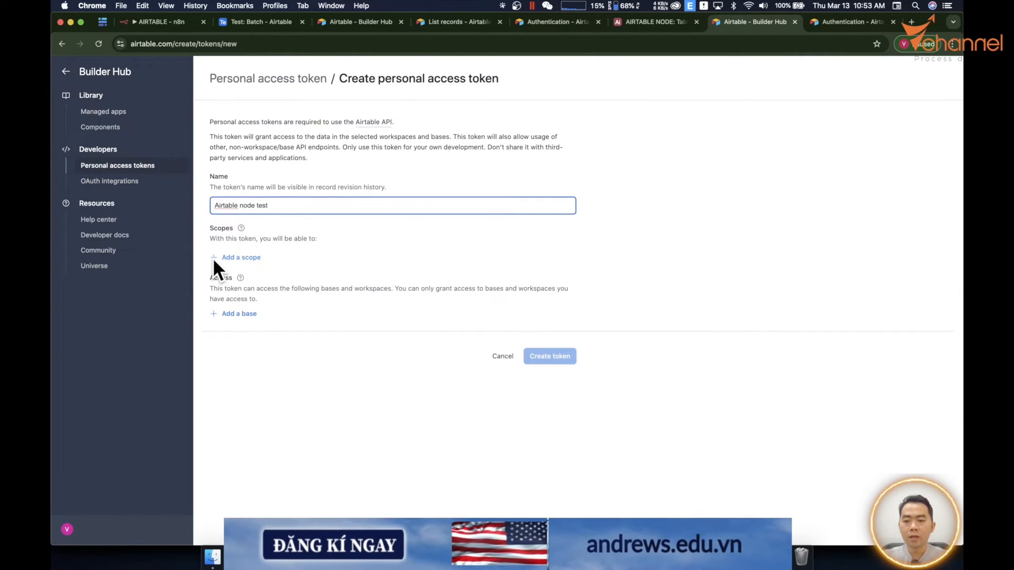
Add the scopes data.records:read, data.records:write, data.recordComments:read and data.recordComments:write to the token
{"action": "left_click", "coordinate": [213, 258]}
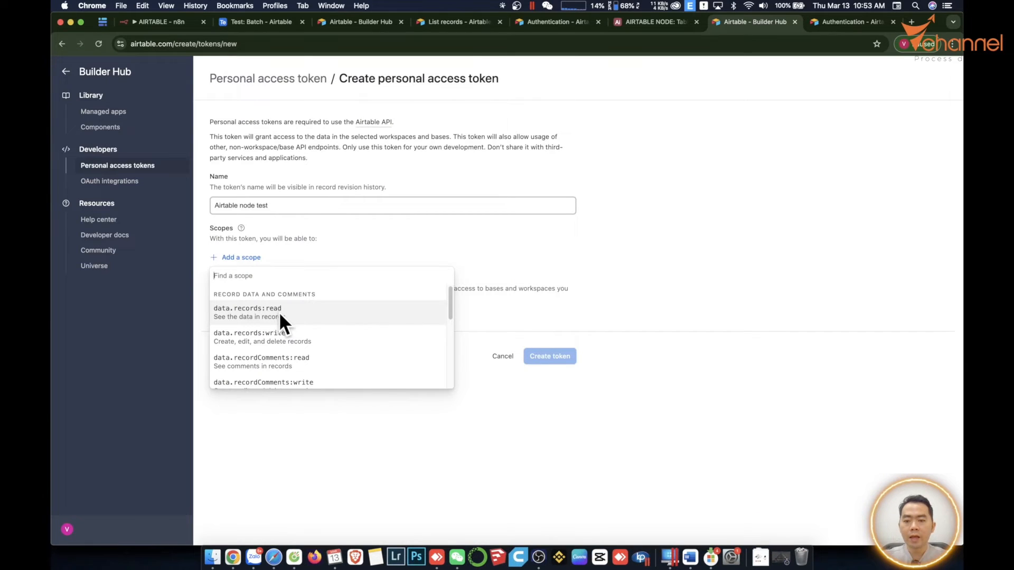
{"action": "left_click", "coordinate": [280, 312]}
{"action": "left_click", "coordinate": [223, 280]}
{"action": "left_click", "coordinate": [243, 332]}
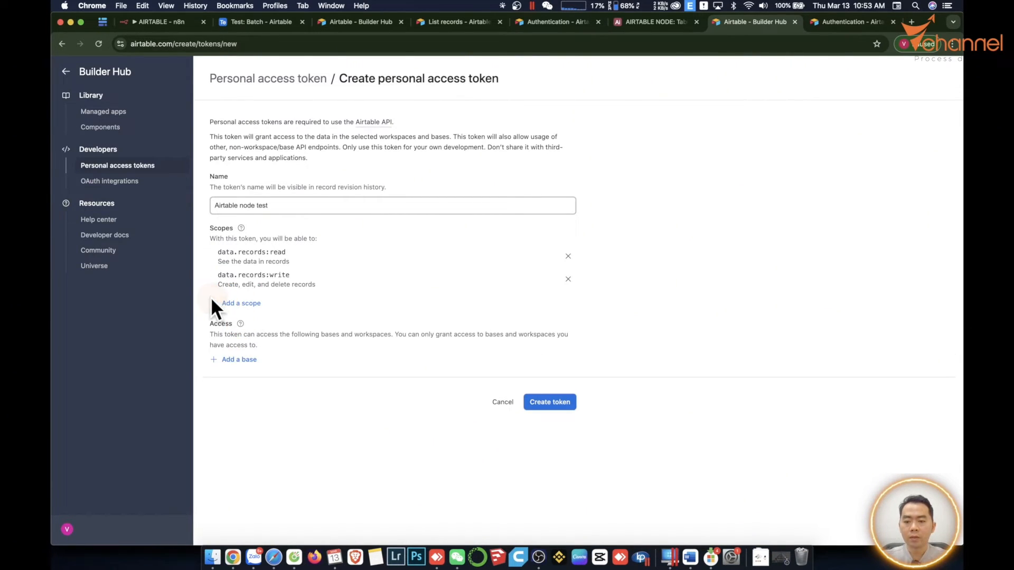
{"action": "left_click", "coordinate": [220, 302]}
{"action": "left_click", "coordinate": [264, 355]}
{"action": "left_click", "coordinate": [211, 320]}
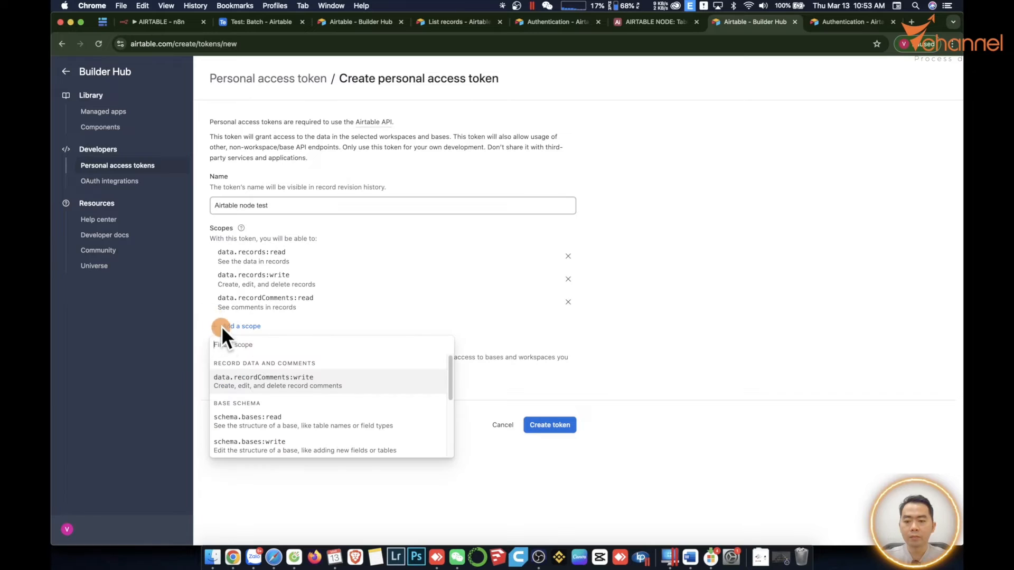
{"action": "left_click", "coordinate": [255, 378]}
Add the scopes schema.bases:read, schema.bases:write, webhook:manage, block:manage and user.email:read to the token
{"action": "left_click", "coordinate": [216, 350]}
{"action": "left_click", "coordinate": [266, 397]}
{"action": "left_click", "coordinate": [233, 372]}
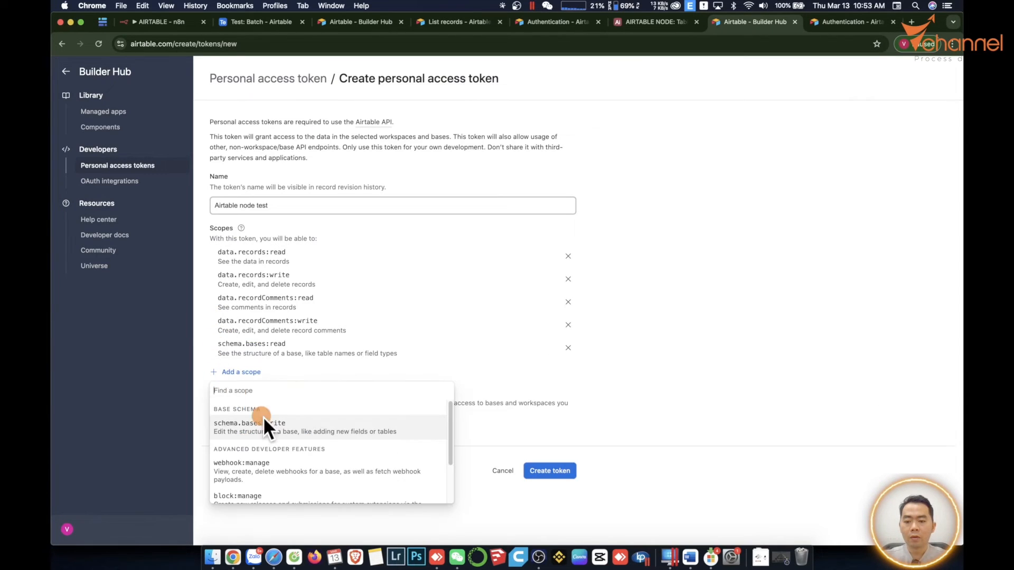
{"action": "left_click", "coordinate": [263, 417]}
{"action": "left_click", "coordinate": [219, 395]}
{"action": "left_click", "coordinate": [221, 419]}
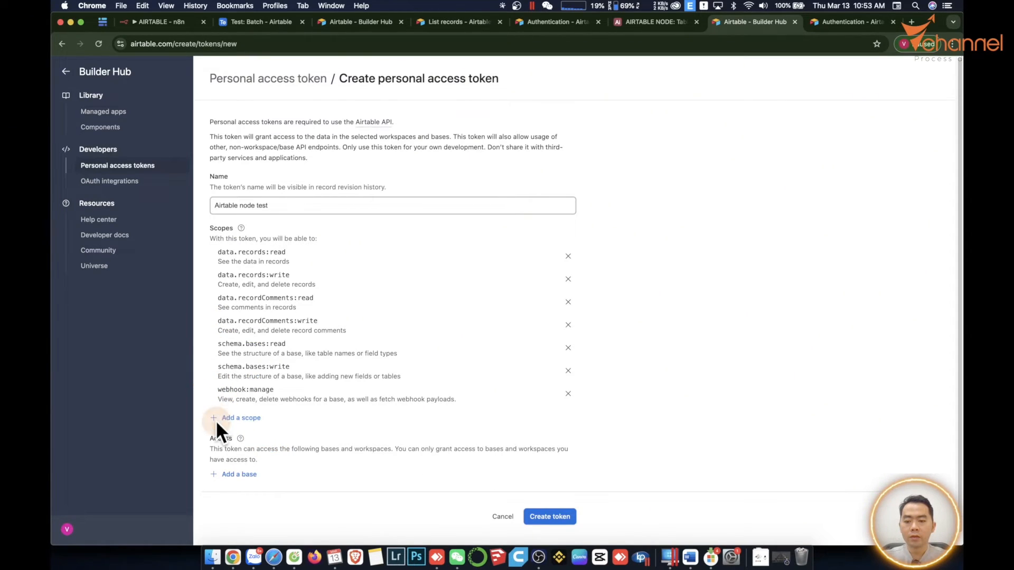
{"action": "left_click", "coordinate": [216, 420]}
{"action": "left_click", "coordinate": [240, 443]}
{"action": "left_click", "coordinate": [240, 442]}
{"action": "left_click", "coordinate": [282, 408]}
{"action": "scroll", "coordinate": [283, 408], "scroll_direction": "down", "scroll_amount": 2}
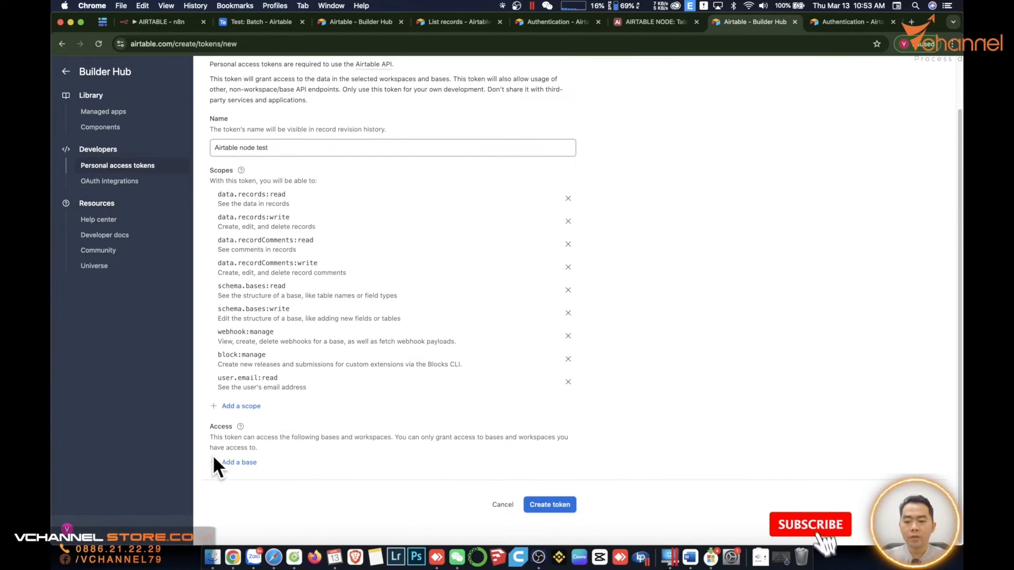
Grant the token access to the AIRTABLE NODE base in My First Workspace
{"action": "double_click", "coordinate": [214, 426]}
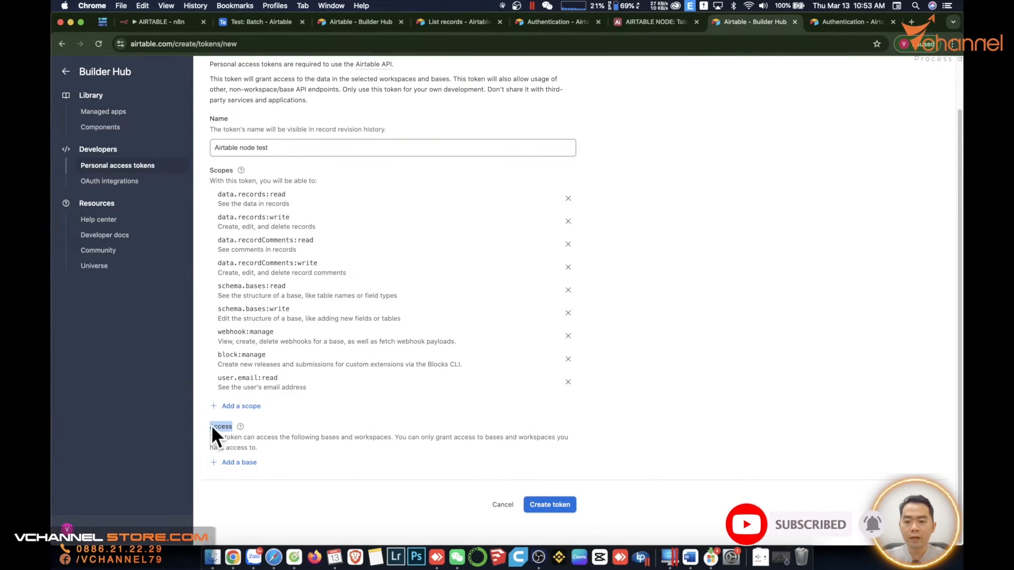
{"action": "left_click", "coordinate": [214, 461]}
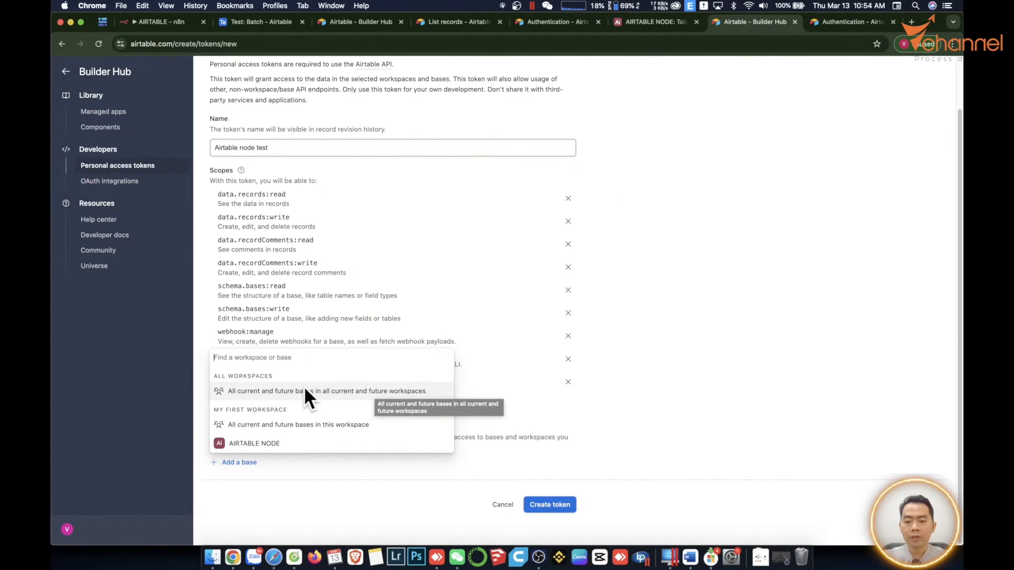
{"action": "left_click", "coordinate": [256, 443]}
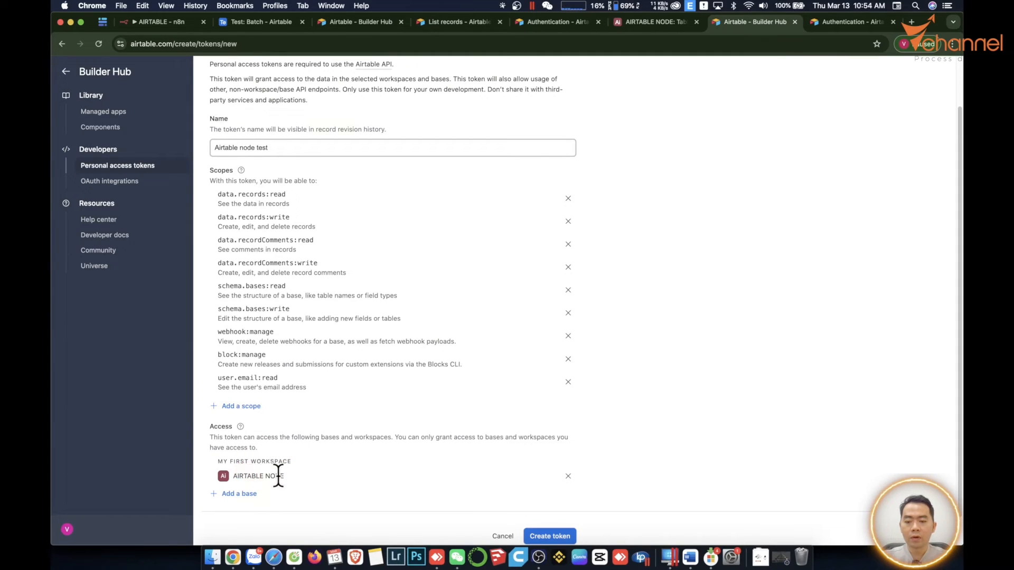
{"action": "scroll", "coordinate": [272, 467], "scroll_direction": "down", "scroll_amount": 1}
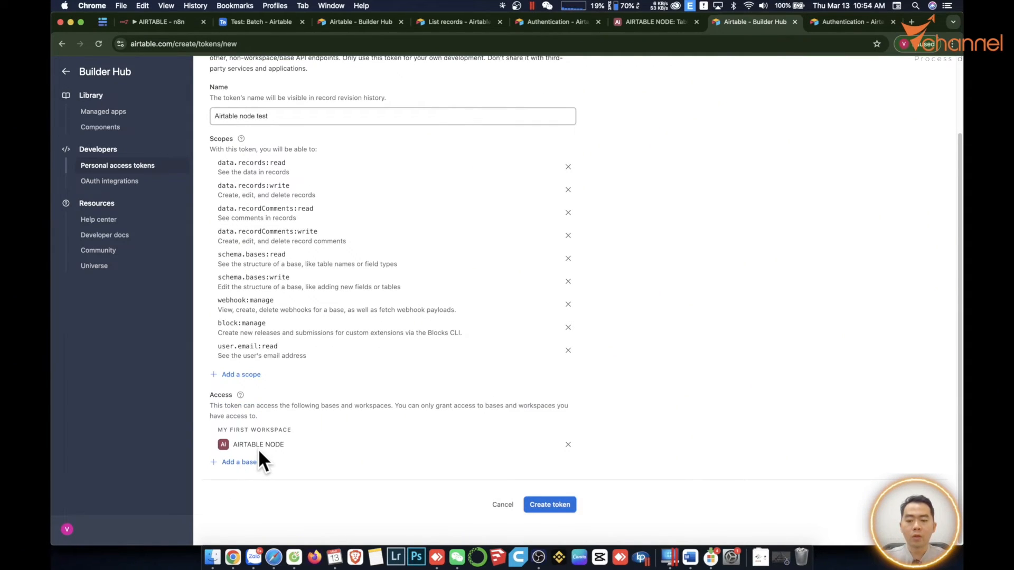
Create the personal access token, copy it, and paste it into the Access Token field of the Airtable credential in n8n
{"action": "left_click", "coordinate": [548, 505]}
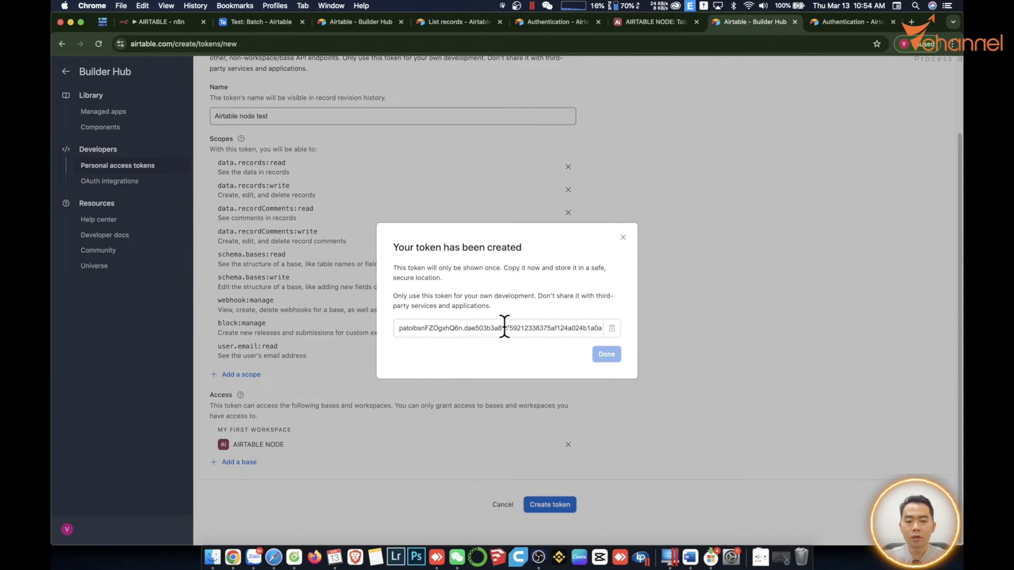
{"action": "left_click", "coordinate": [611, 328]}
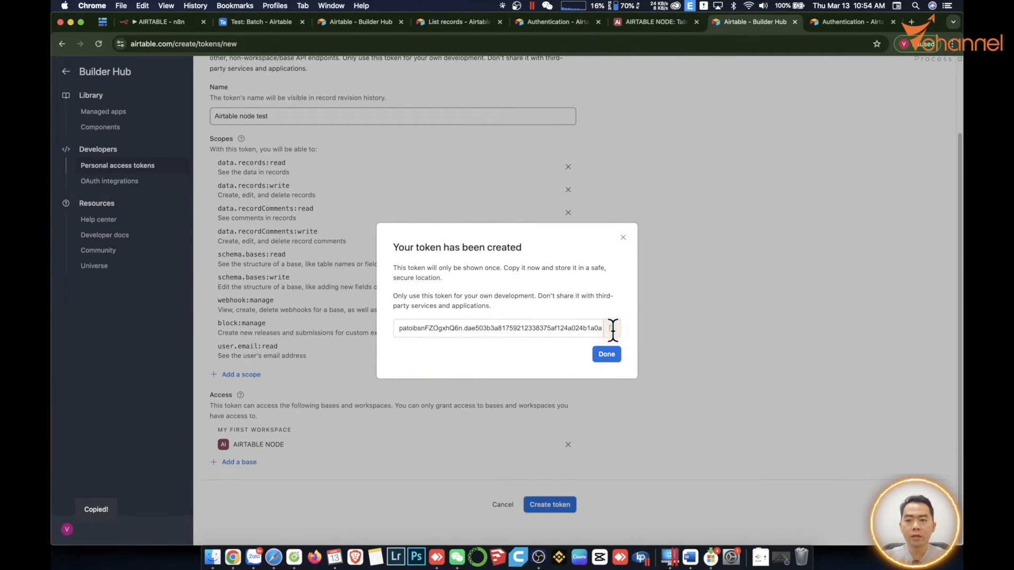
{"action": "left_click", "coordinate": [145, 21]}
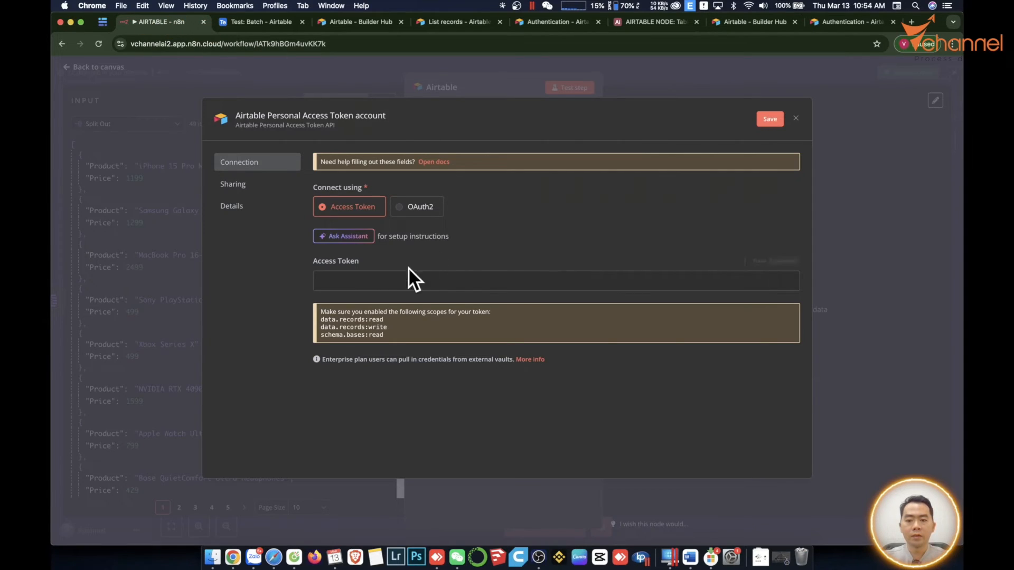
{"action": "left_click", "coordinate": [373, 279]}
{"action": "key", "text": "super+v"}
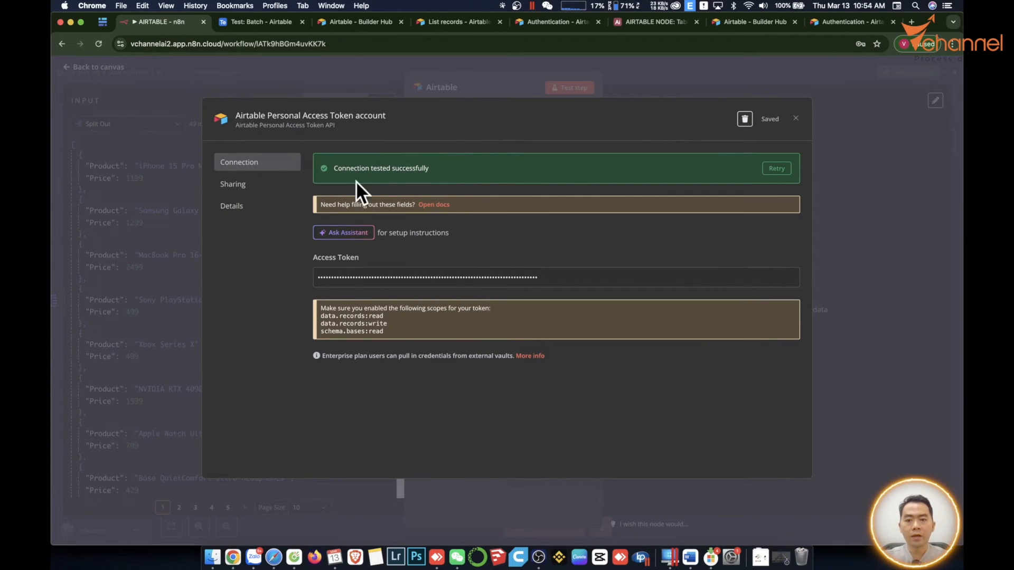
{"action": "left_click", "coordinate": [796, 116]}
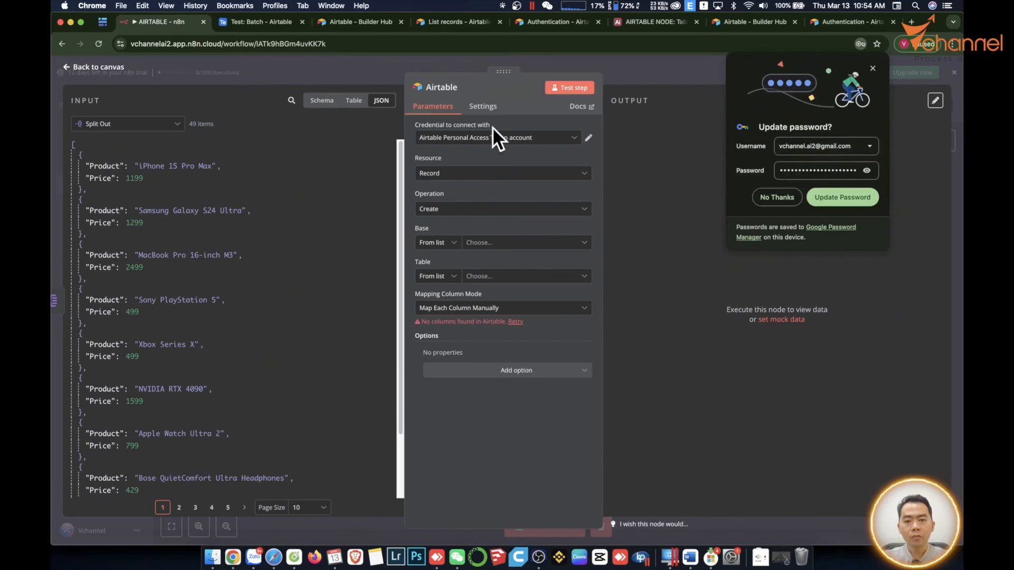
Rename the Airtable credential to "Airtable node test"
{"action": "left_click", "coordinate": [588, 136]}
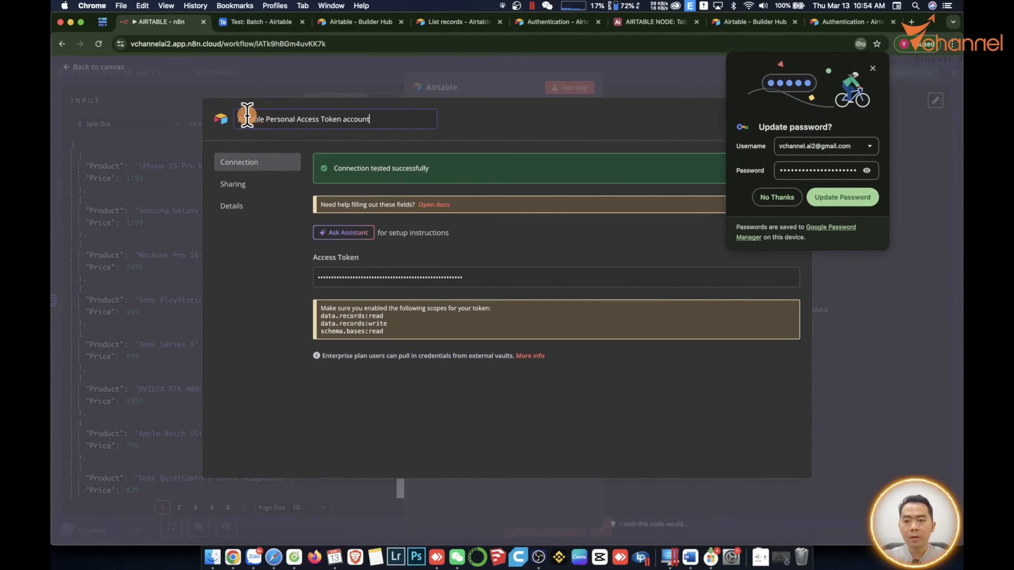
{"action": "left_click_drag", "start_coordinate": [391, 119], "coordinate": [115, 115]}
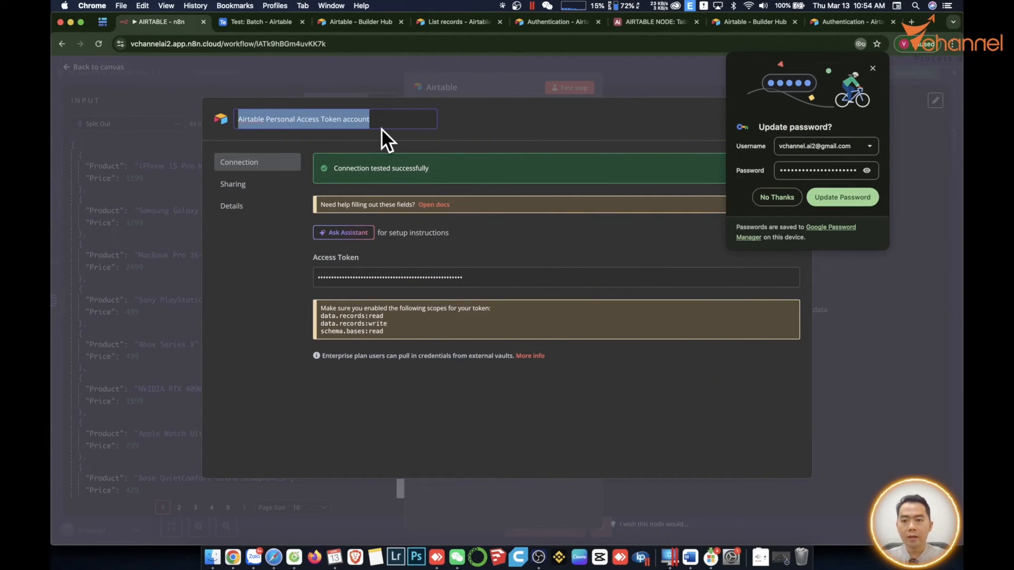
{"action": "key", "text": "Right"}
{"action": "key", "text": "alt+BackSpace"}
{"action": "key", "text": "alt+BackSpace"}
{"action": "key", "text": "alt+BackSpace"}
{"action": "key", "text": "alt+BackSpace"}
{"action": "type", "text": "node tes"}
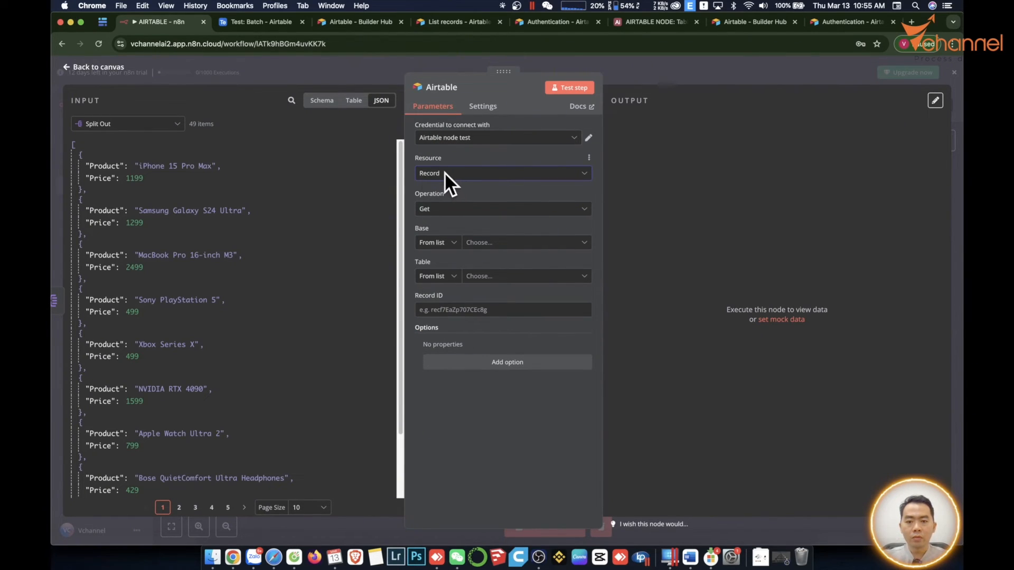
Set the Airtable node's record operation to Create or Update
{"action": "left_click", "coordinate": [437, 209]}
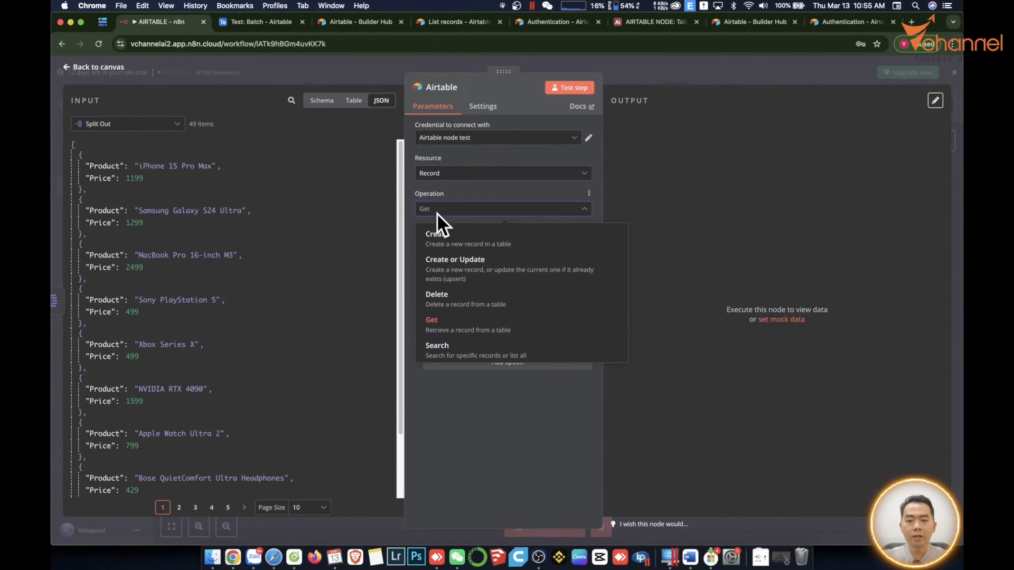
{"action": "left_click", "coordinate": [454, 265]}
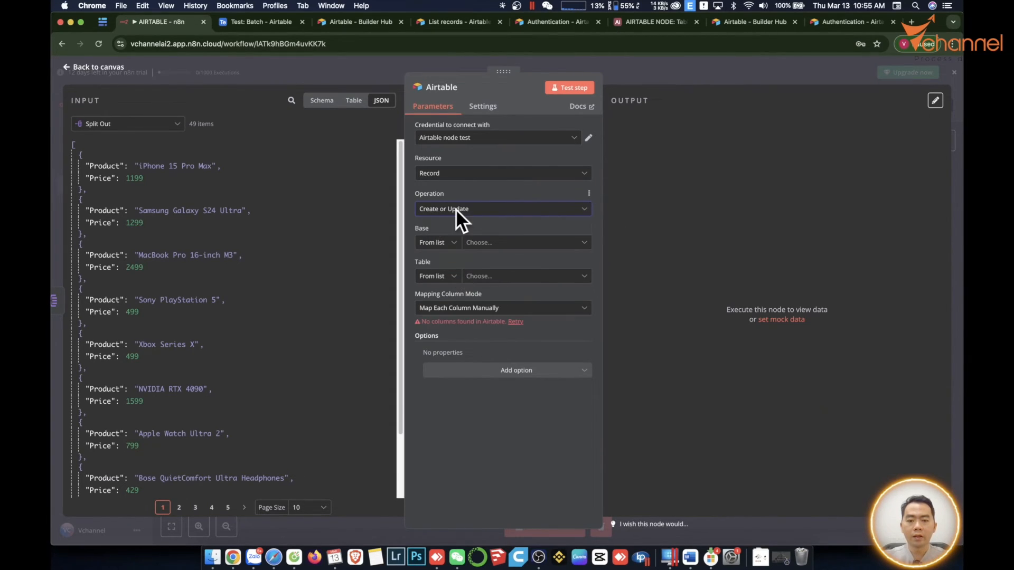
{"action": "left_click", "coordinate": [424, 228]}
{"action": "double_click", "coordinate": [424, 228]}
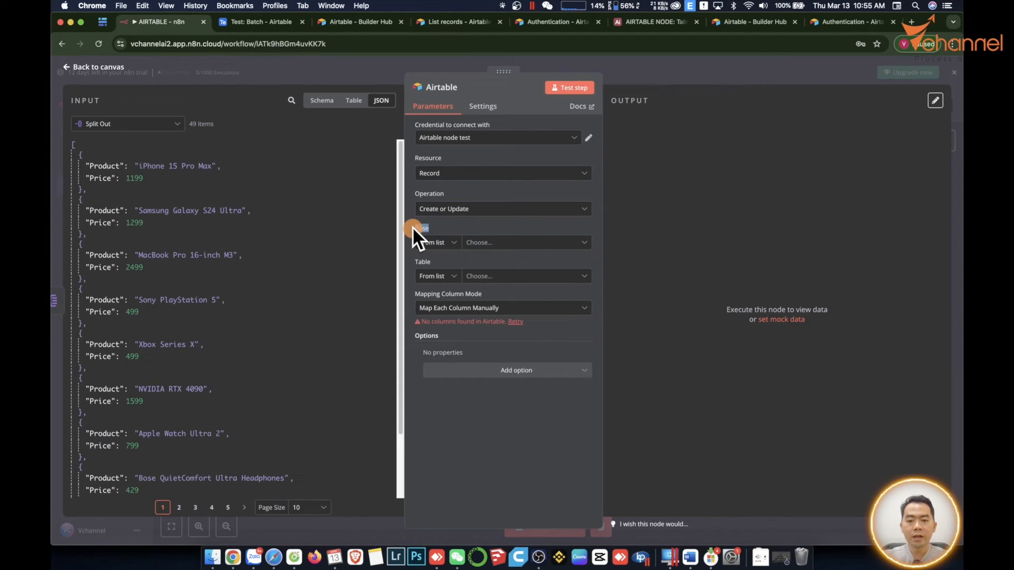
Choose AIRTABLE NODE as the base and Table 1 as the table, both from the list
{"action": "left_click", "coordinate": [436, 240]}
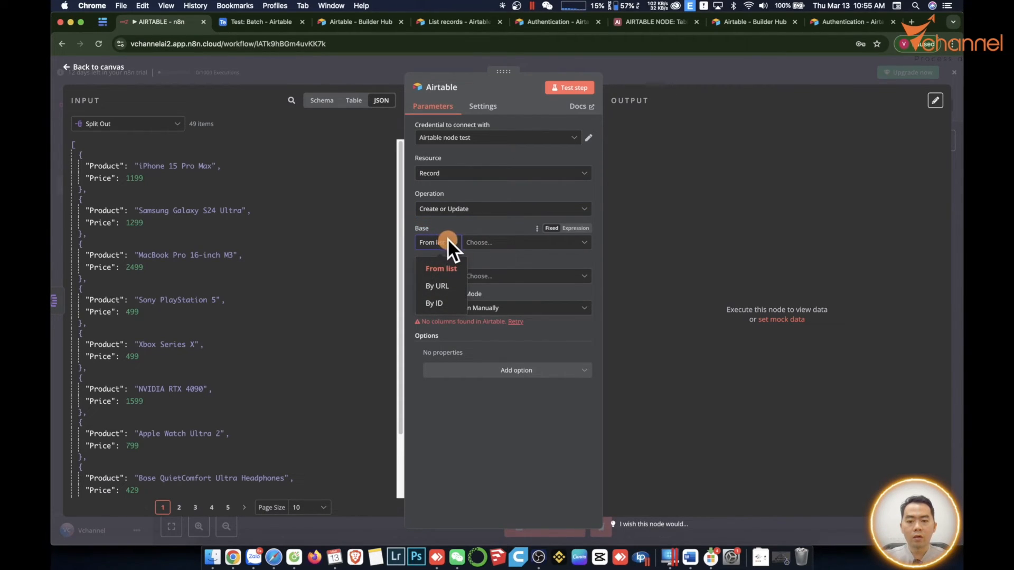
{"action": "left_click", "coordinate": [457, 267]}
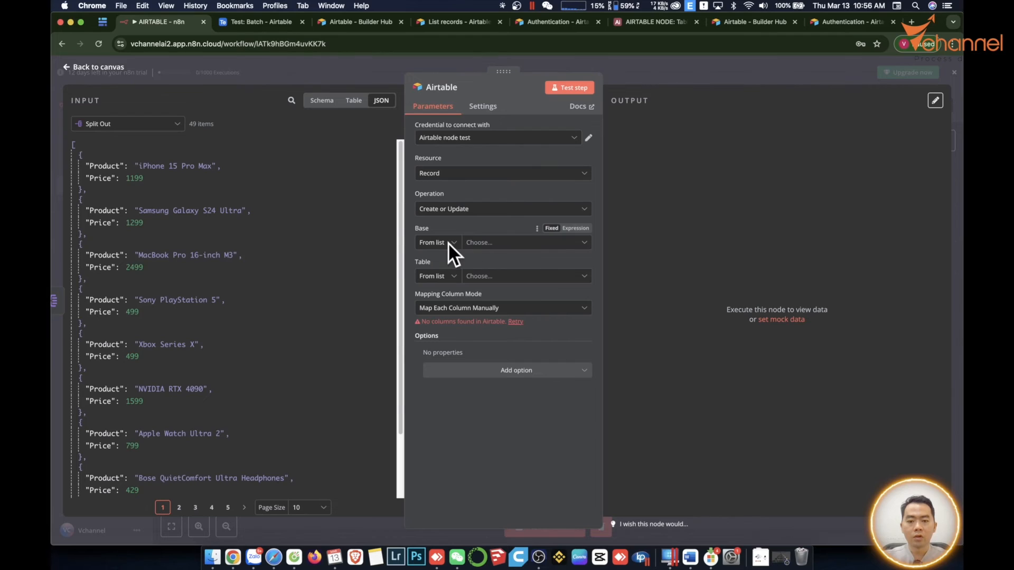
{"action": "left_click", "coordinate": [498, 243]}
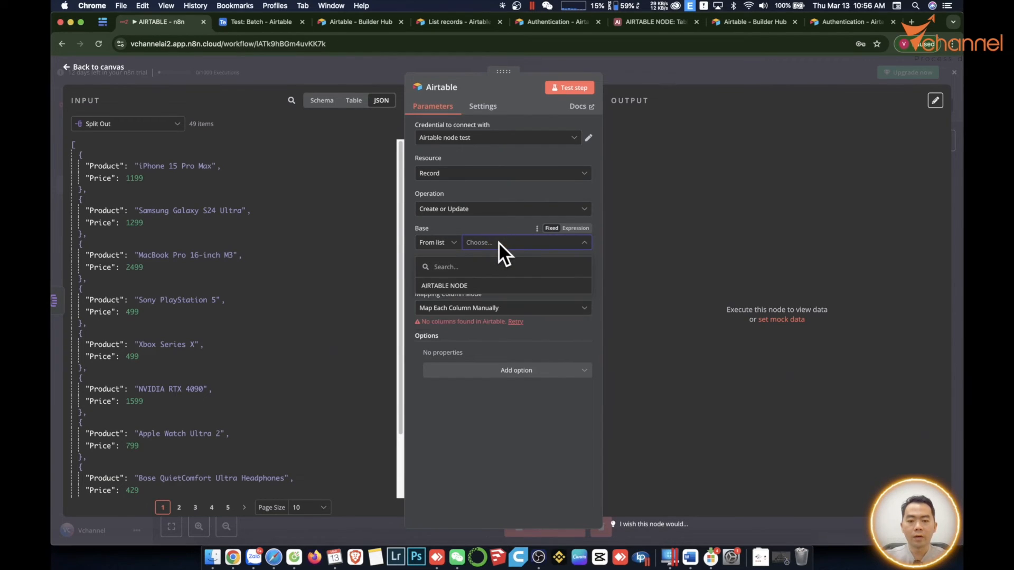
{"action": "left_click", "coordinate": [451, 287]}
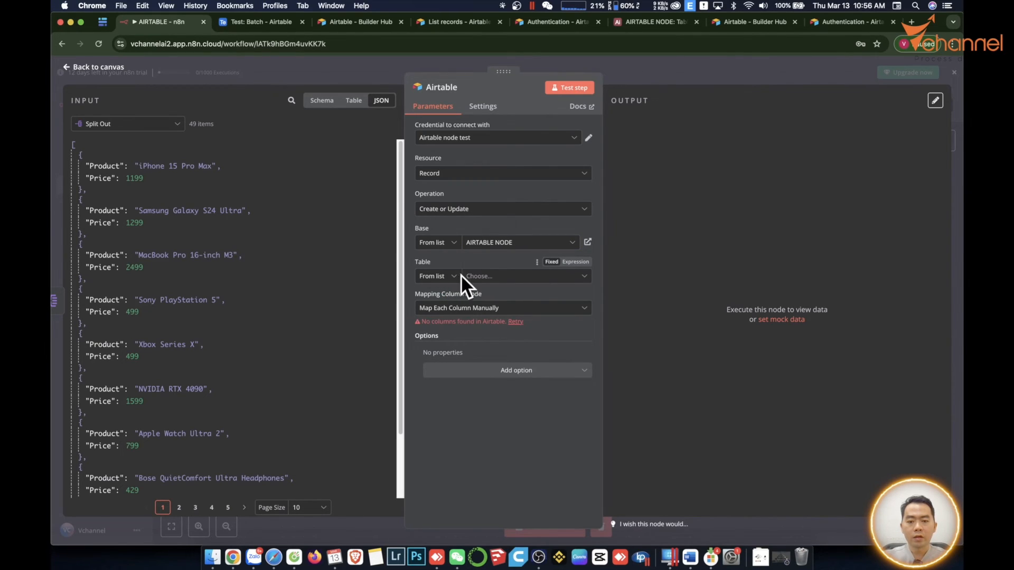
{"action": "left_click", "coordinate": [480, 277]}
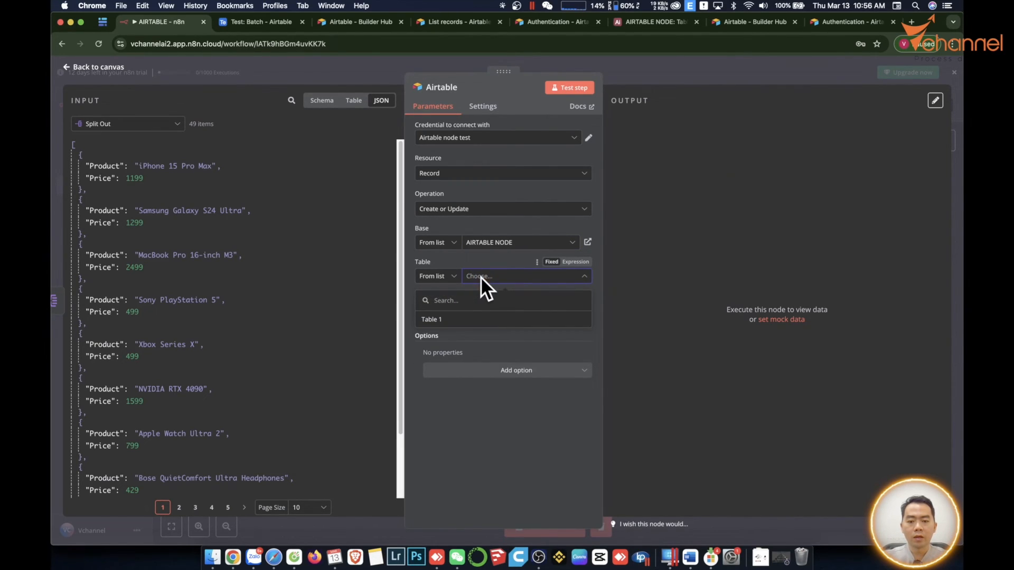
{"action": "left_click", "coordinate": [436, 321]}
{"action": "scroll", "coordinate": [427, 307], "scroll_direction": "down", "scroll_amount": 2}
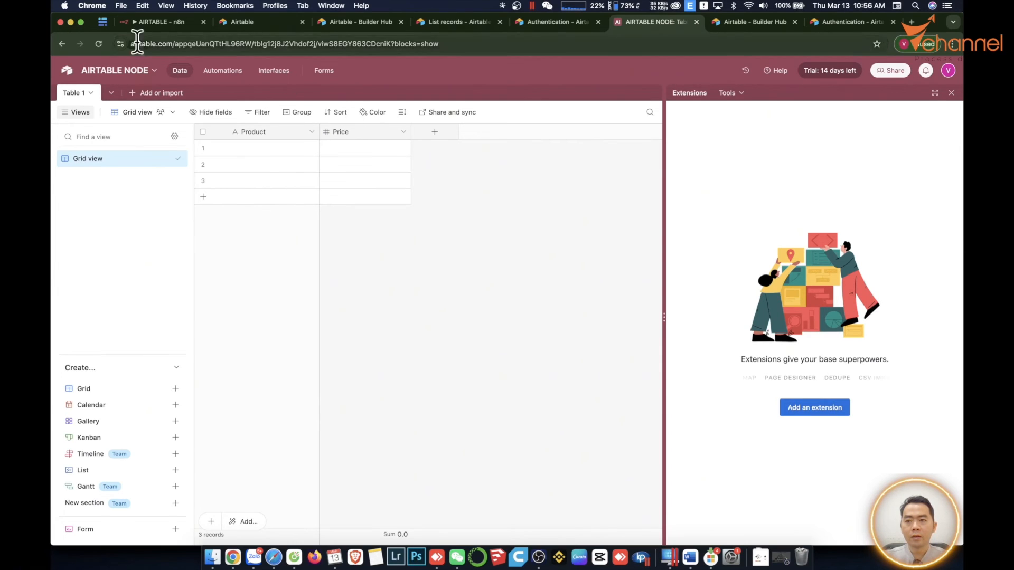
In n8n, map the Product column to {{ $json.Product }} and the Price column to {{ $json.Price }} from the Split Out data
{"action": "left_click", "coordinate": [151, 21]}
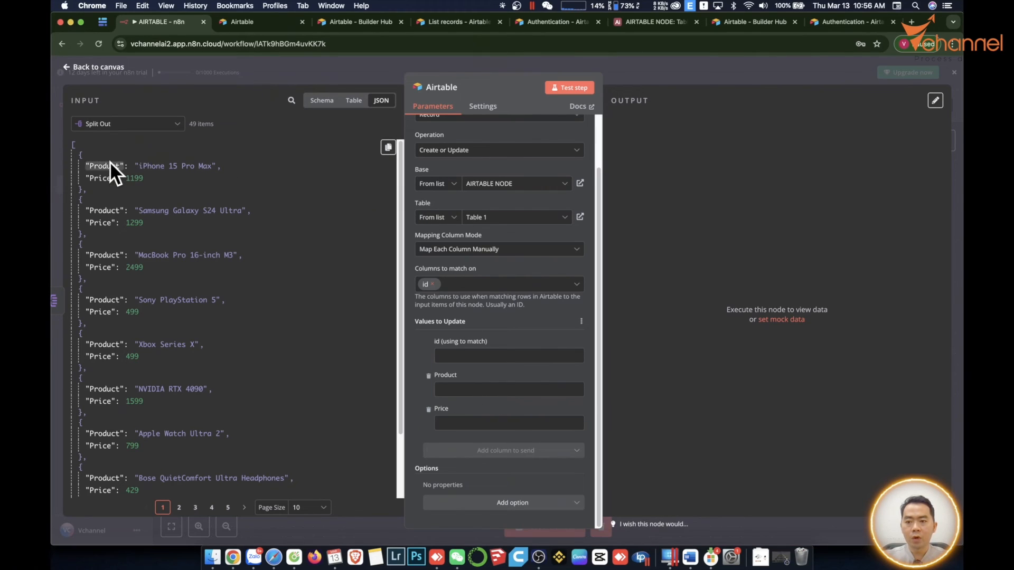
{"action": "left_click_drag", "start_coordinate": [110, 161], "coordinate": [459, 385]}
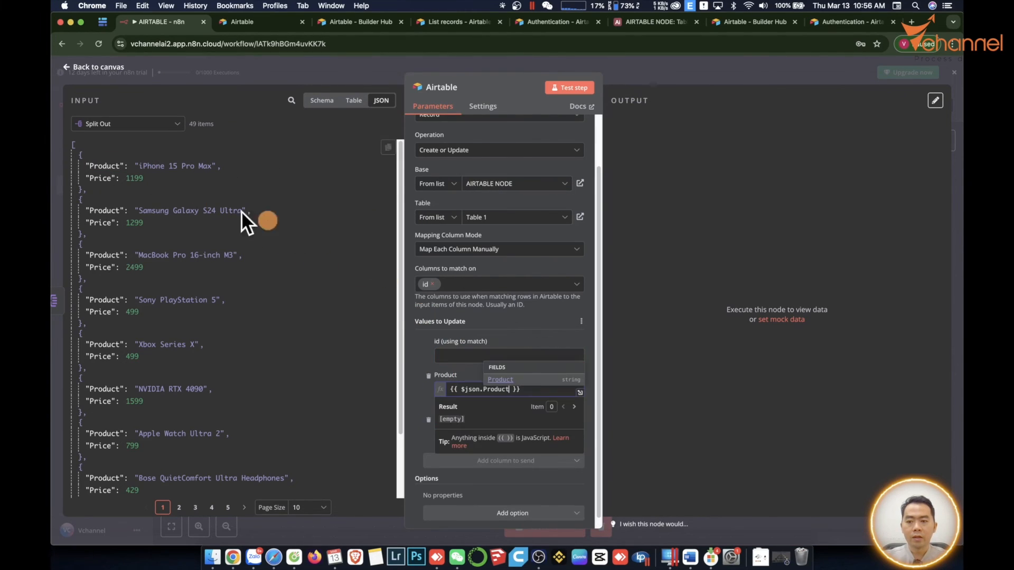
{"action": "left_click_drag", "start_coordinate": [94, 178], "coordinate": [465, 433]}
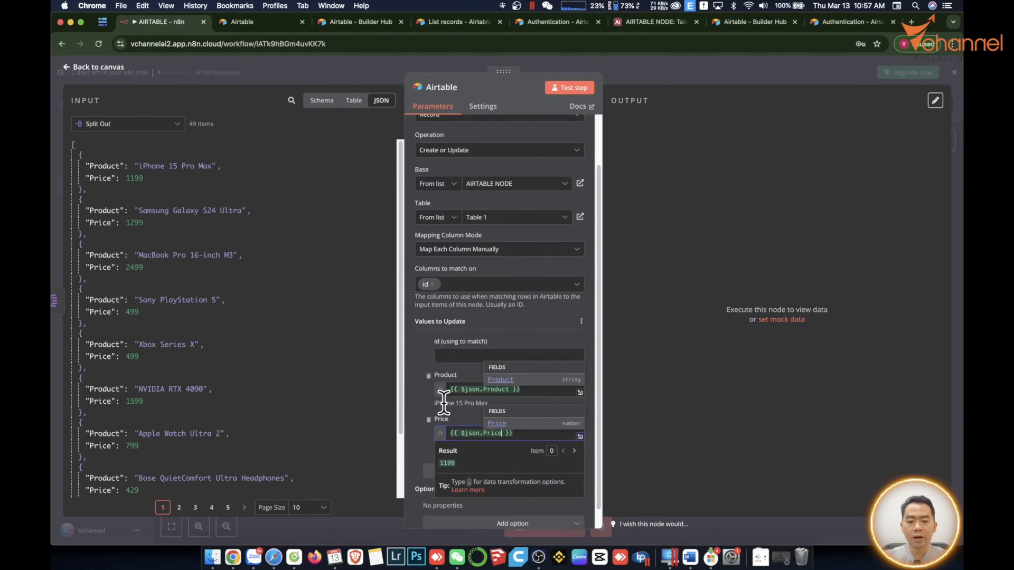
{"action": "left_click_drag", "start_coordinate": [434, 404], "coordinate": [430, 449]}
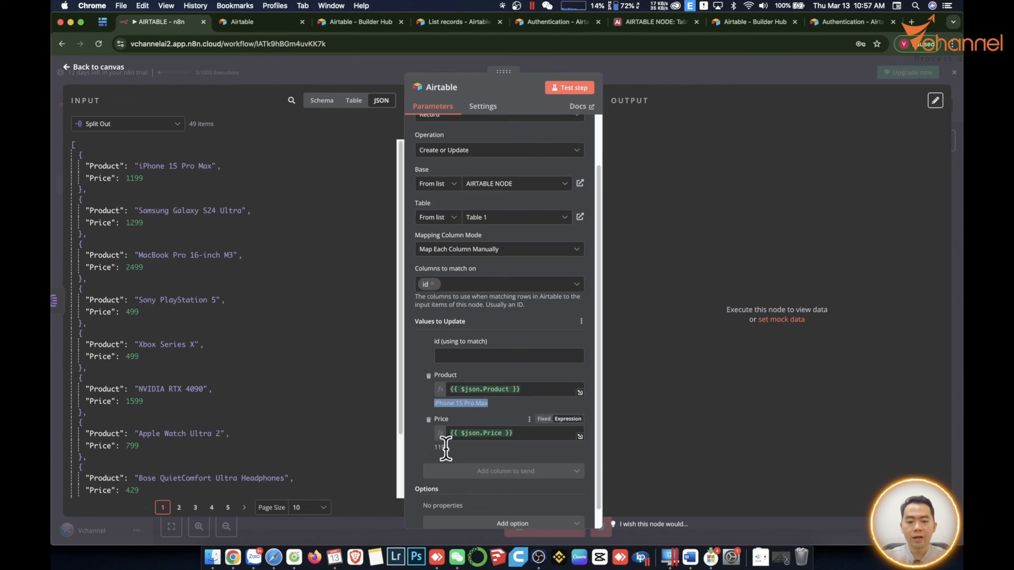
{"action": "scroll", "coordinate": [537, 405], "scroll_direction": "down", "scroll_amount": 1}
Return to the canvas, run a test of the whole workflow, and switch to the AIRTABLE NODE base in Airtable
{"action": "left_click", "coordinate": [380, 519]}
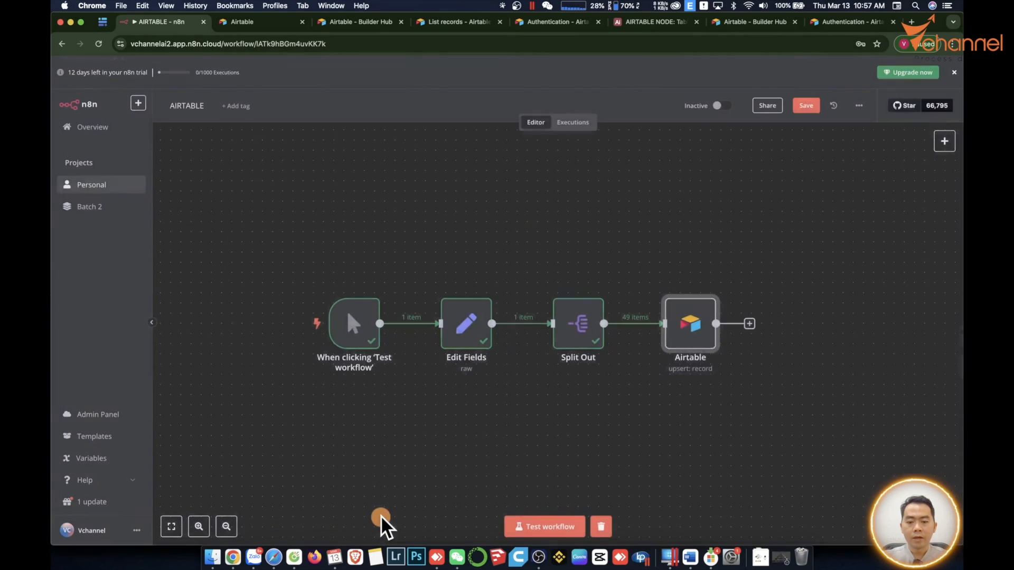
{"action": "left_click", "coordinate": [556, 522]}
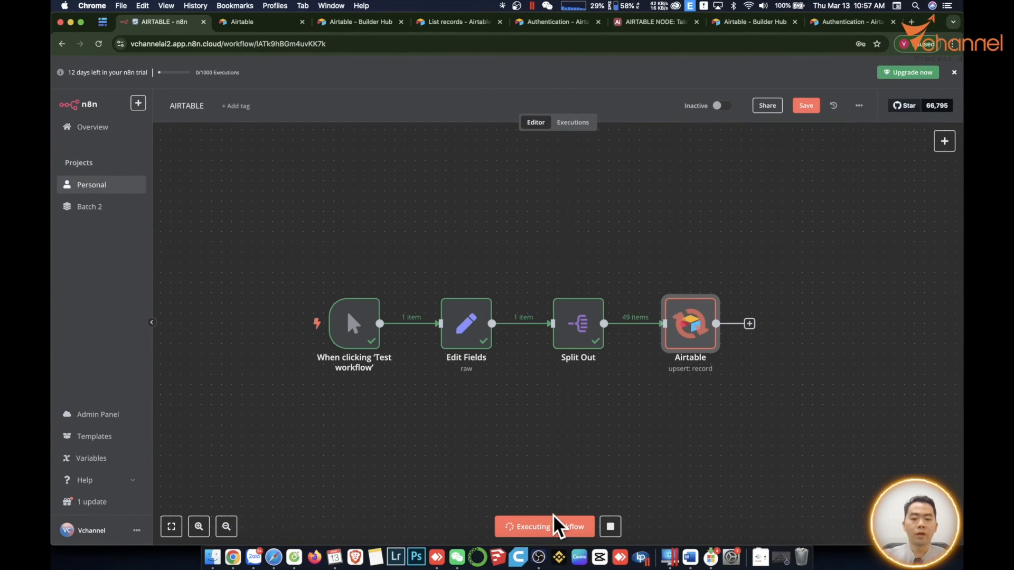
{"action": "left_click", "coordinate": [665, 22]}
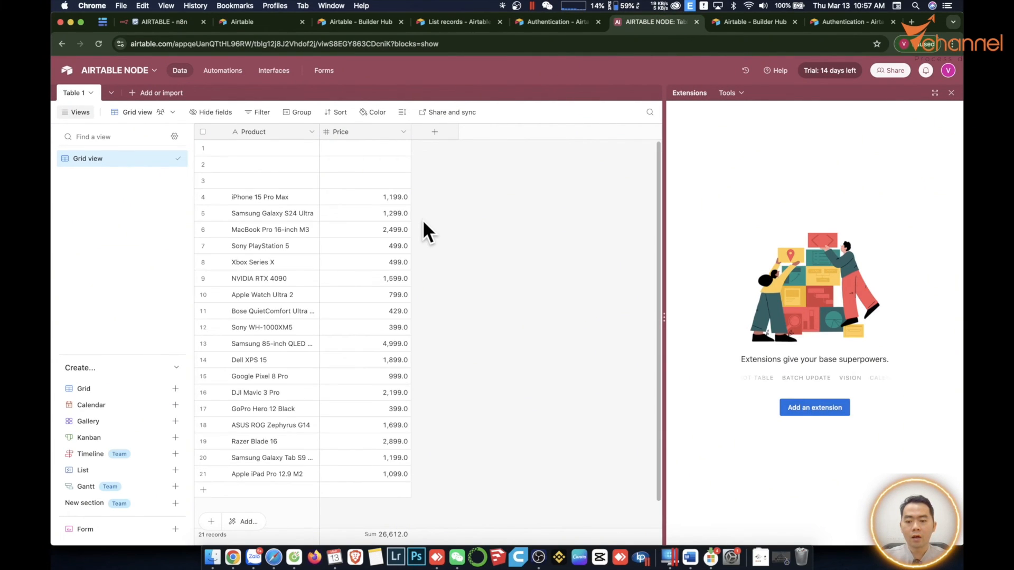
Examine the Product and Price records being added to Table 1, down to the last rows
{"action": "scroll", "coordinate": [417, 230], "scroll_direction": "down", "scroll_amount": 3}
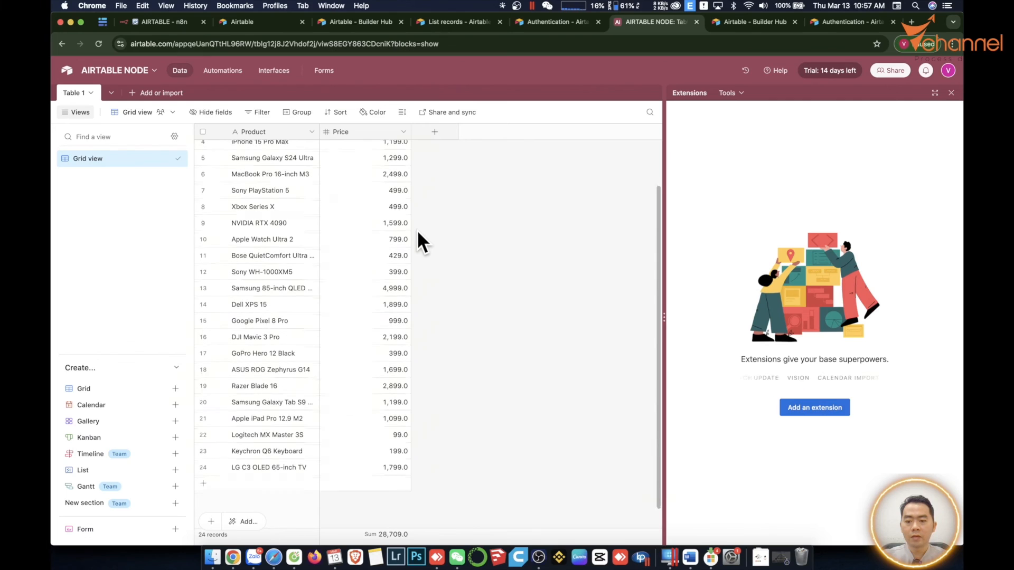
{"action": "scroll", "coordinate": [417, 229], "scroll_direction": "down", "scroll_amount": 5}
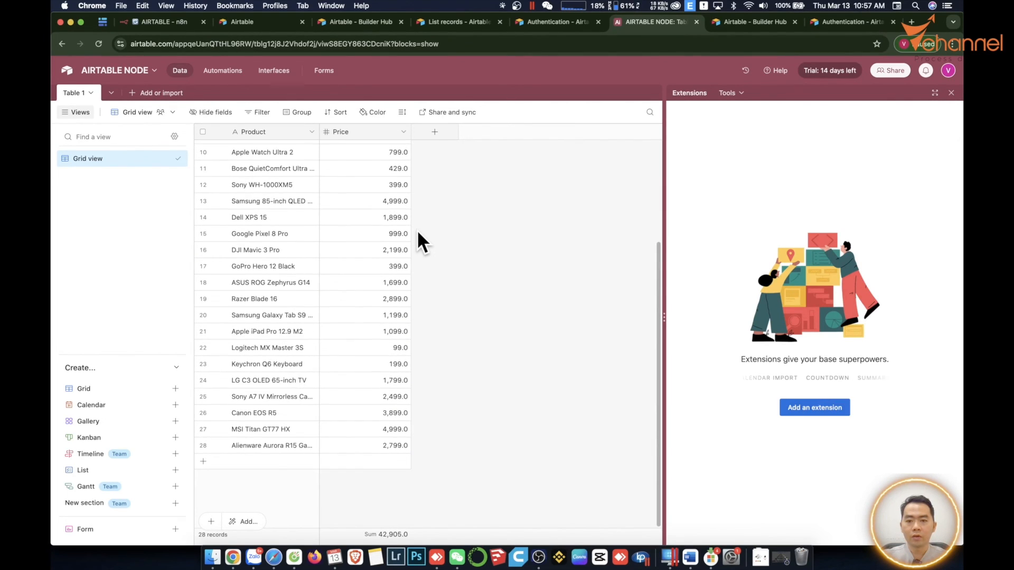
{"action": "scroll", "coordinate": [416, 230], "scroll_direction": "down", "scroll_amount": 5}
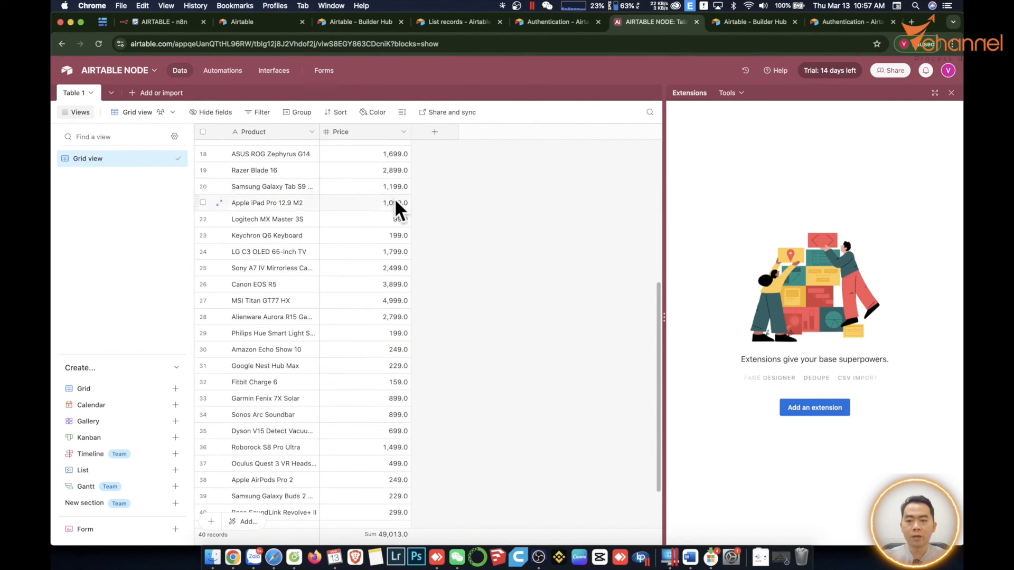
{"action": "scroll", "coordinate": [417, 287], "scroll_direction": "down", "scroll_amount": 4}
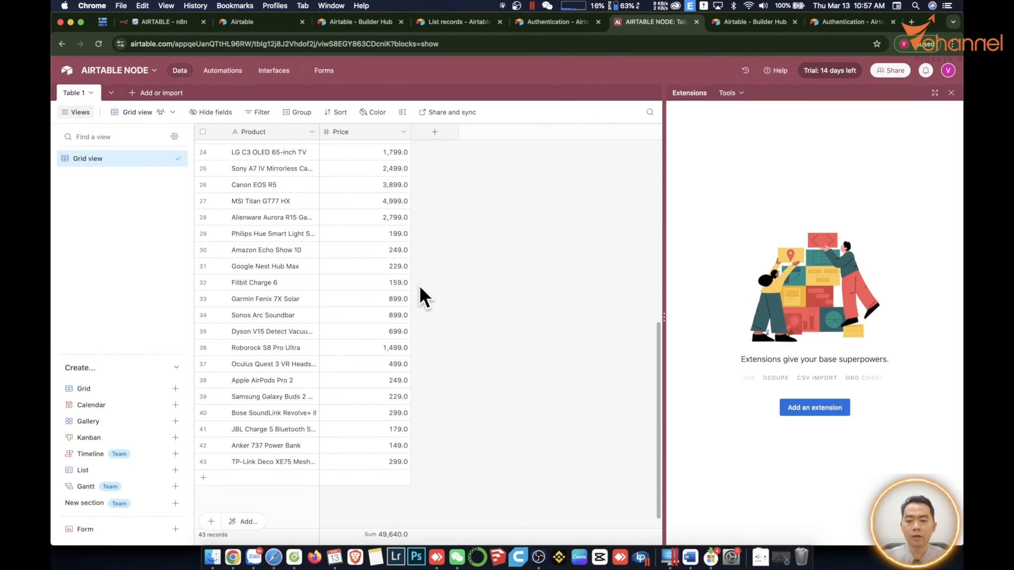
{"action": "scroll", "coordinate": [407, 282], "scroll_direction": "down", "scroll_amount": 2}
{"action": "scroll", "coordinate": [403, 281], "scroll_direction": "up", "scroll_amount": 5}
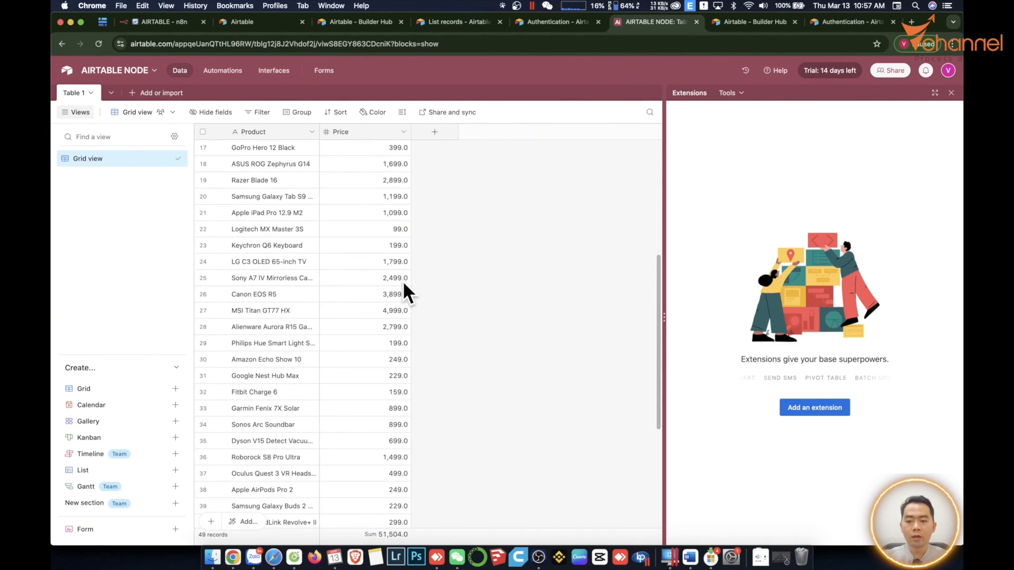
{"action": "scroll", "coordinate": [404, 285], "scroll_direction": "down", "scroll_amount": 5}
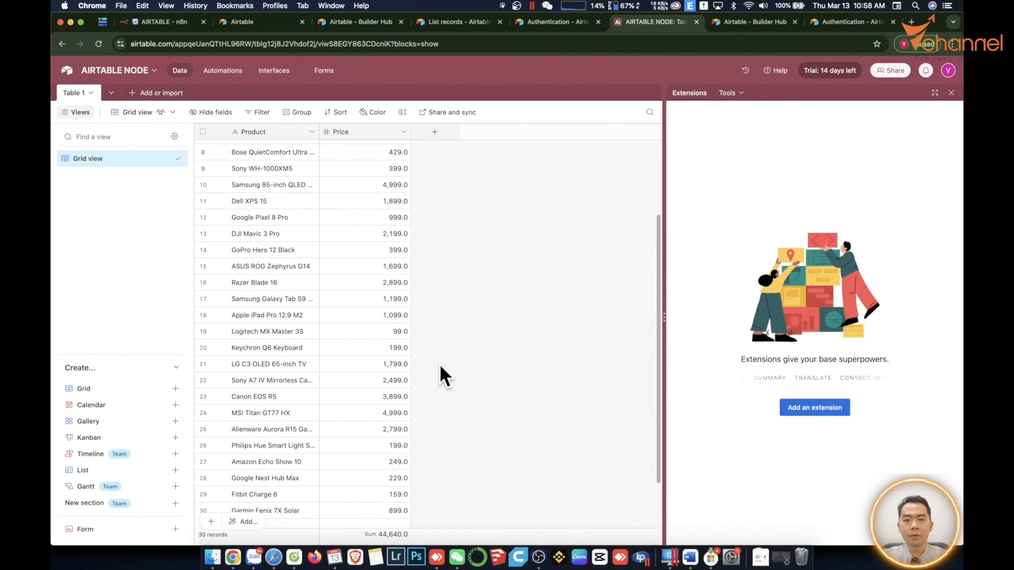
{"action": "scroll", "coordinate": [465, 337], "scroll_direction": "down", "scroll_amount": 3}
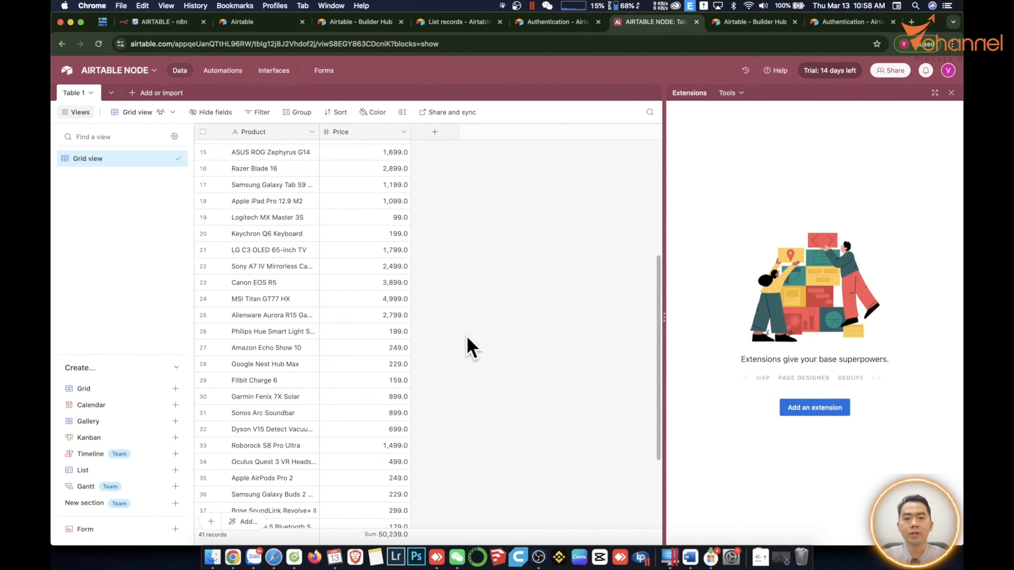
{"action": "scroll", "coordinate": [468, 338], "scroll_direction": "down", "scroll_amount": 3}
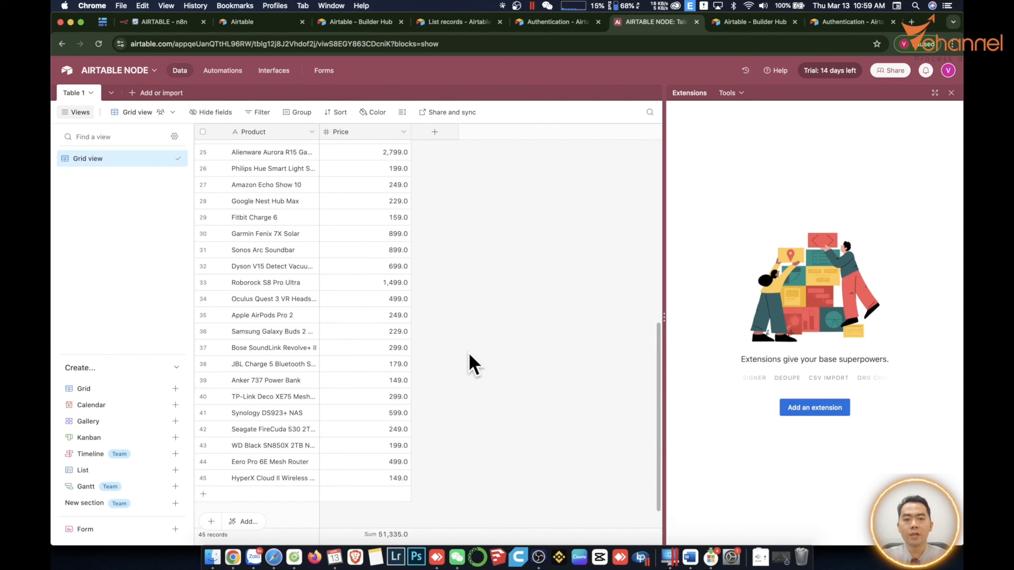
{"action": "scroll", "coordinate": [467, 352], "scroll_direction": "down", "scroll_amount": 2}
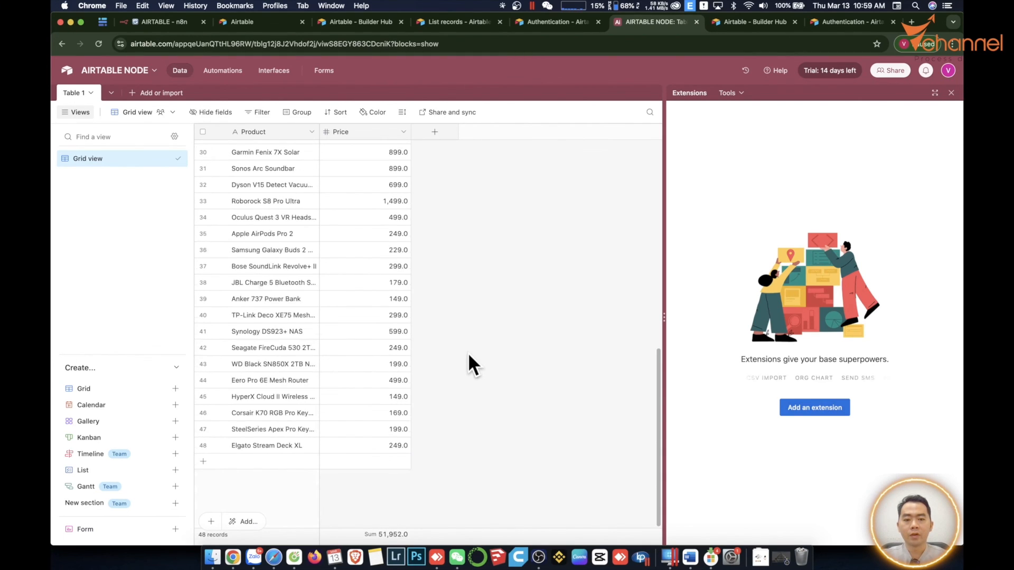